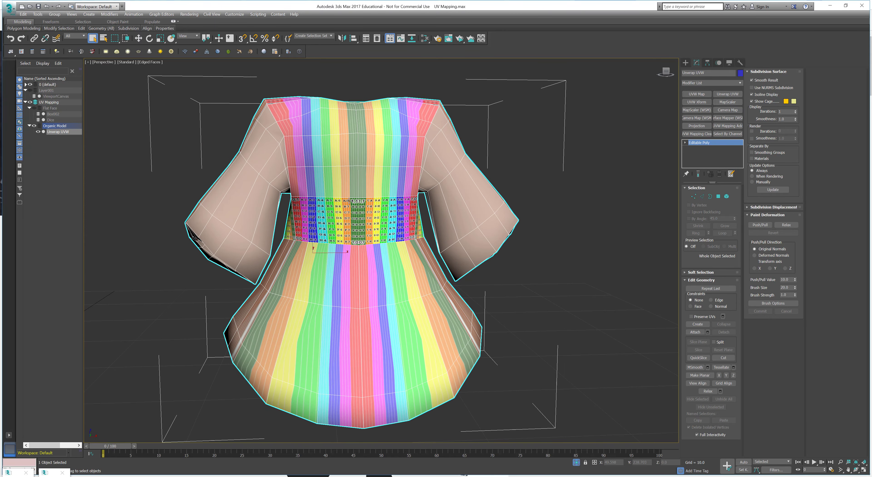
Step: Remove the dress model's existing mapping by applying a UVW Mapping Clear modifier
middle_click_drag(354, 221, 360, 247, "alt")
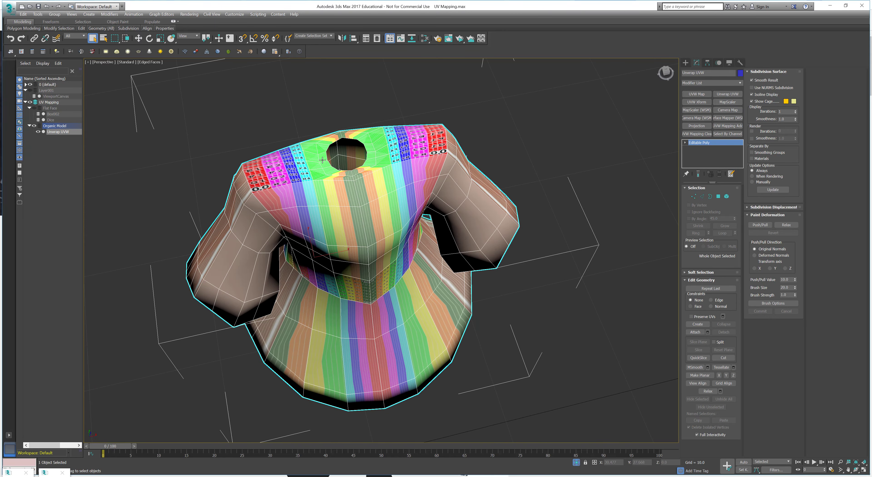
middle_click_drag(322, 160, 393, 162, "alt")
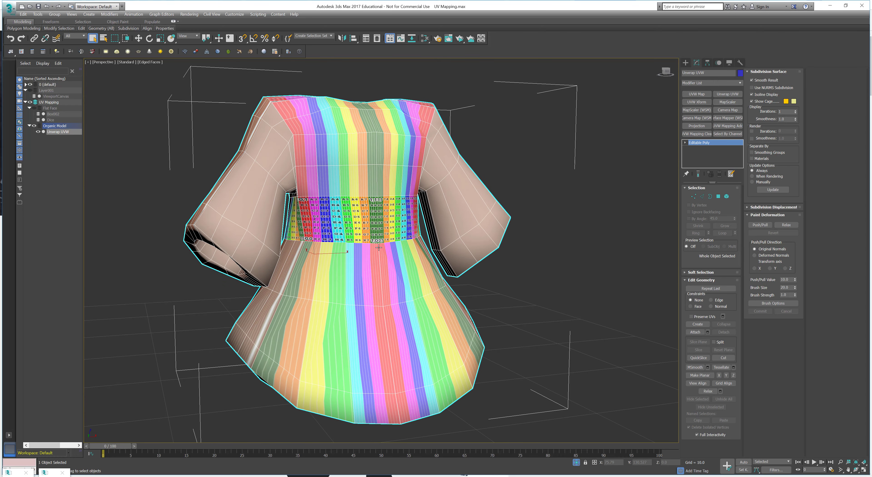
middle_click_drag(379, 248, 366, 226, "alt")
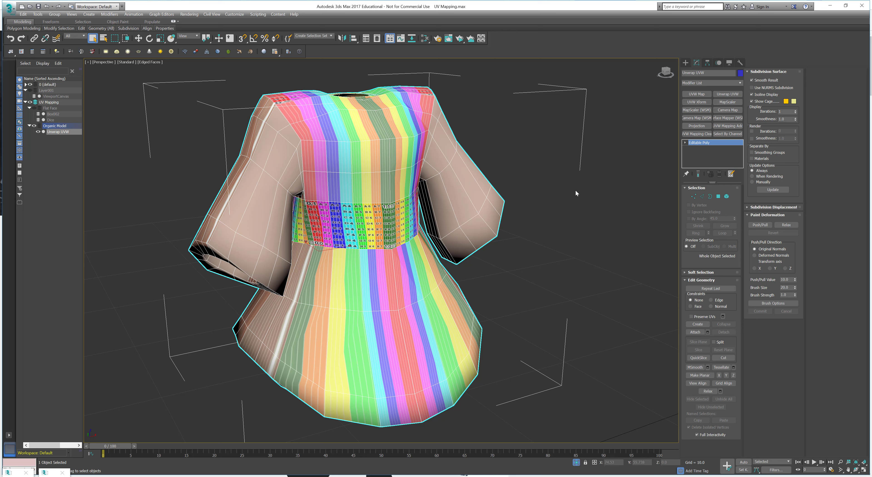
left_click(704, 135)
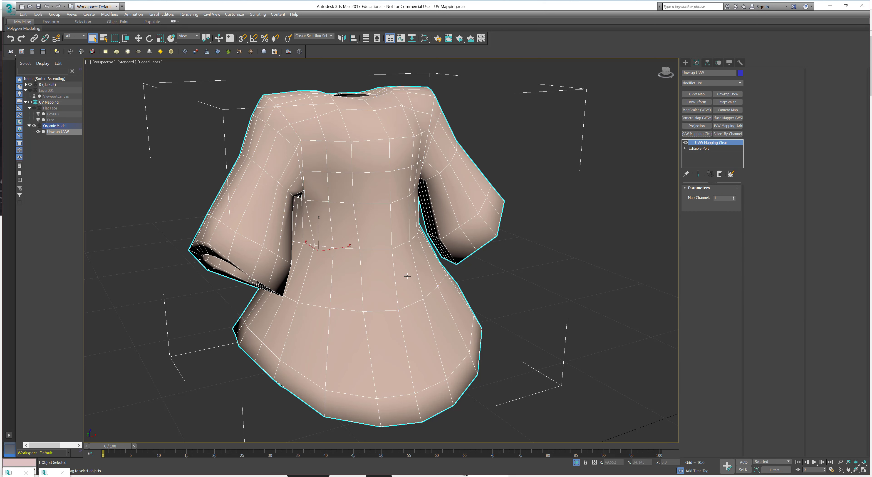
middle_click_drag(407, 276, 357, 263, "alt")
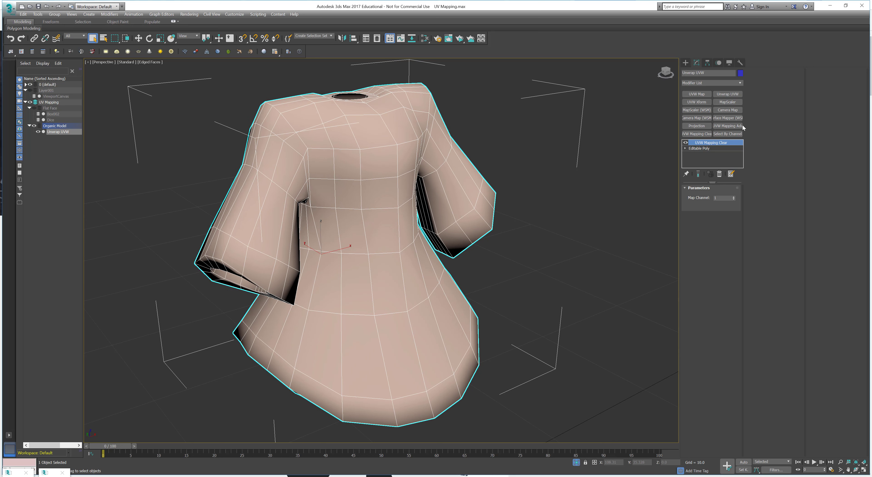
Step: Add an Unwrap UVW modifier to the dress, open its UV editor, and enlarge the editor window
left_click(729, 96)
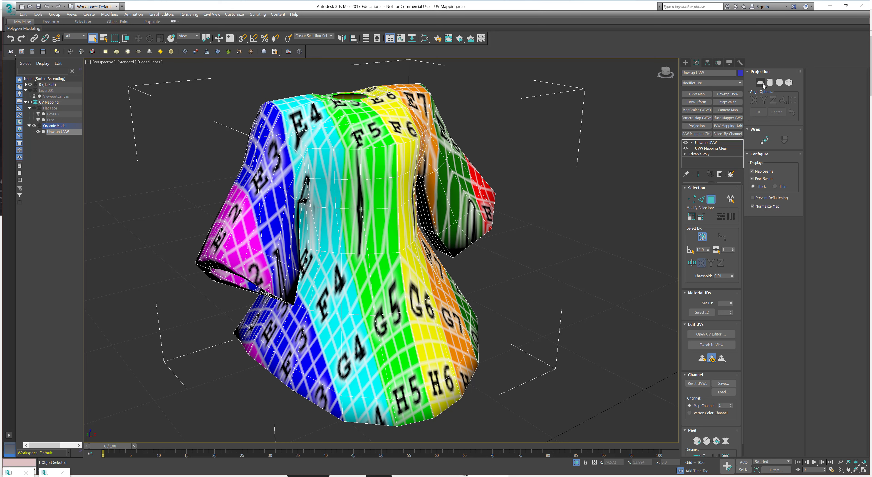
middle_click_drag(448, 307, 453, 299)
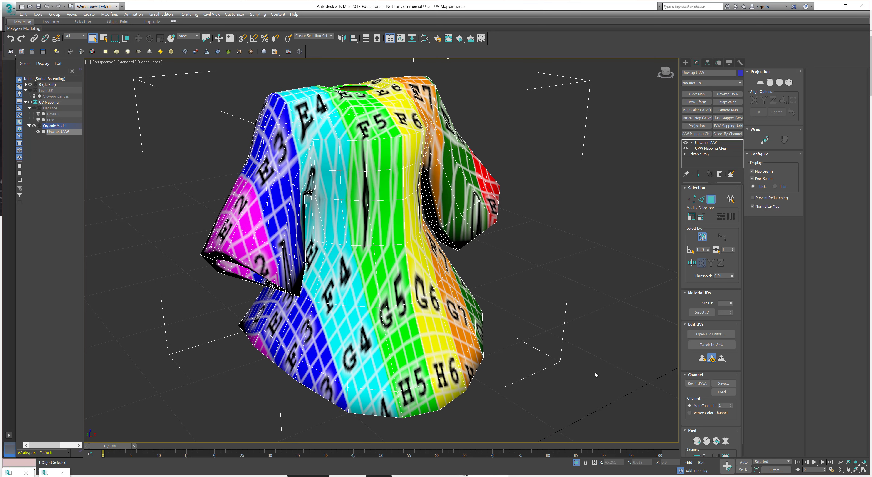
left_click(703, 335)
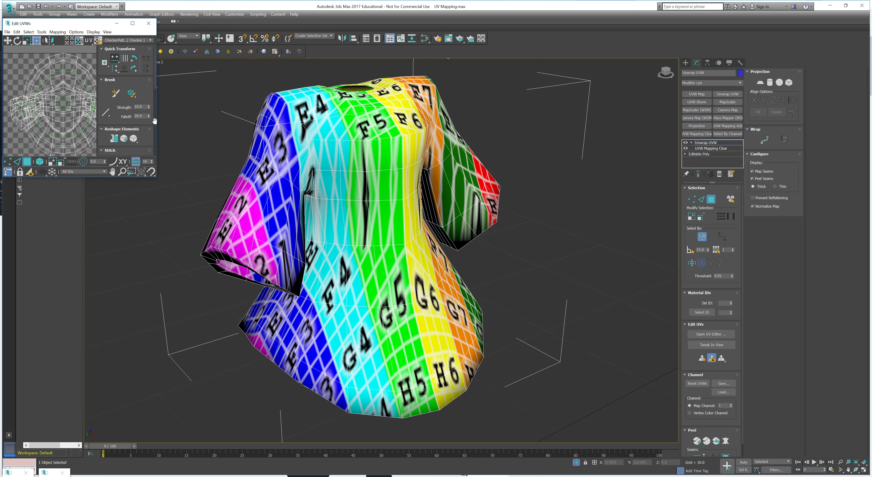
left_click_drag(156, 177, 360, 288)
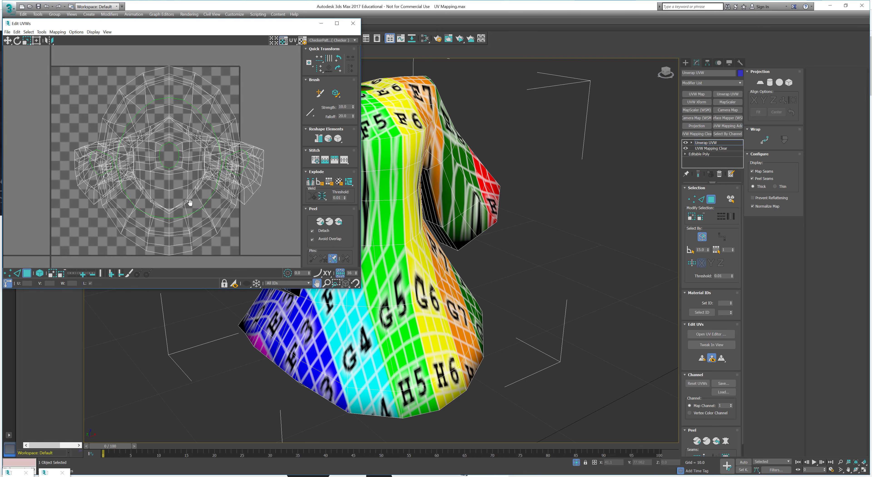
Step: Select all of the dress's polygons in the UV editor and turn off the Map Seams display
left_click_drag(99, 221, 48, 256)
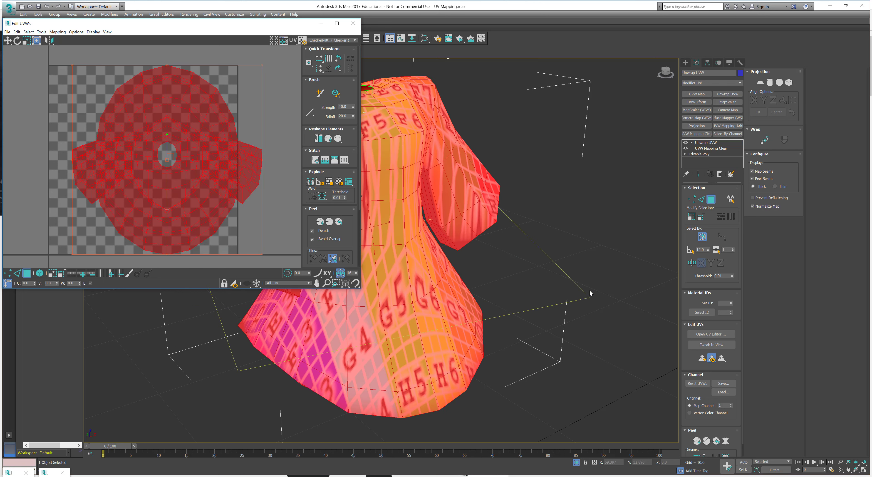
scroll(589, 290, "down", 4)
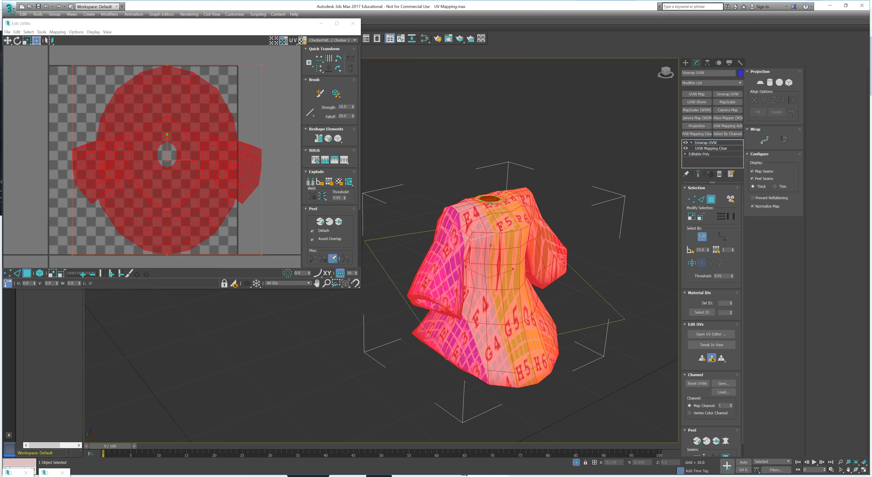
left_click(752, 171)
scroll(497, 256, "up", 3)
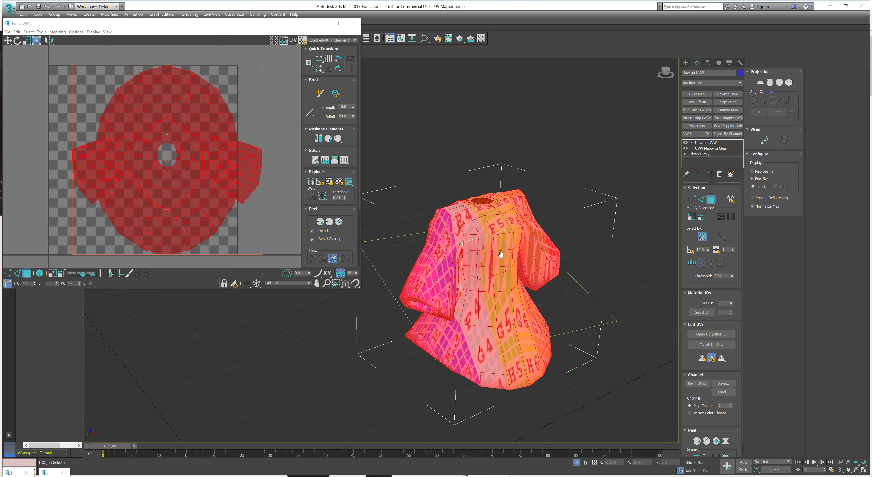
mouse_move(495, 256)
middle_mouse_down("alt")
mouse_move(469, 249)
mouse_move(486, 245)
middle_mouse_up("alt")
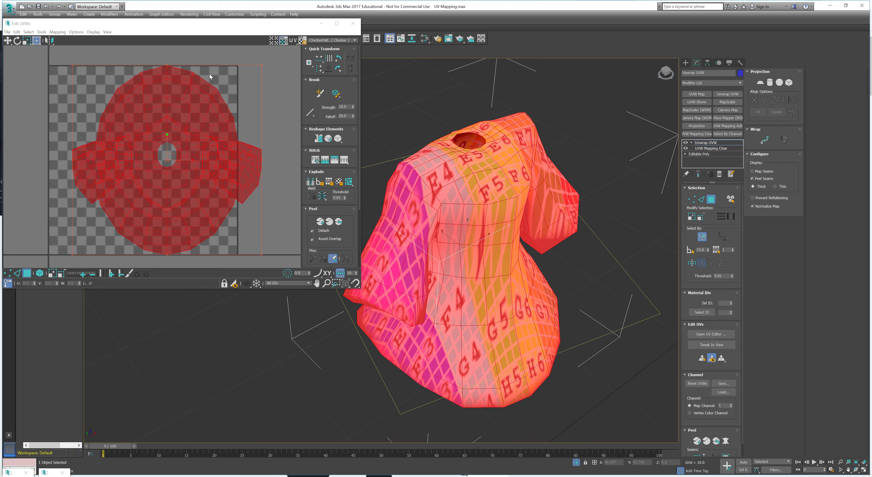
Step: Show the texture checker PNG as the UV editor's background
left_click(327, 40)
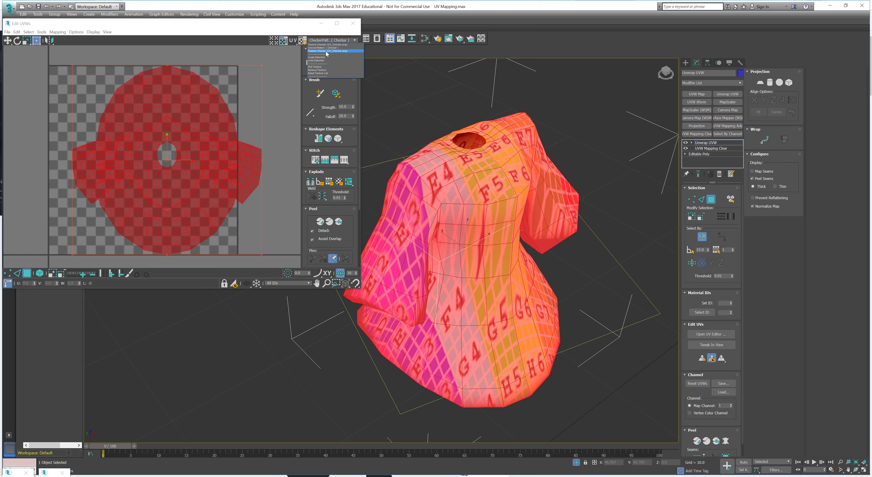
left_click(326, 51)
middle_click_drag(181, 162, 172, 159)
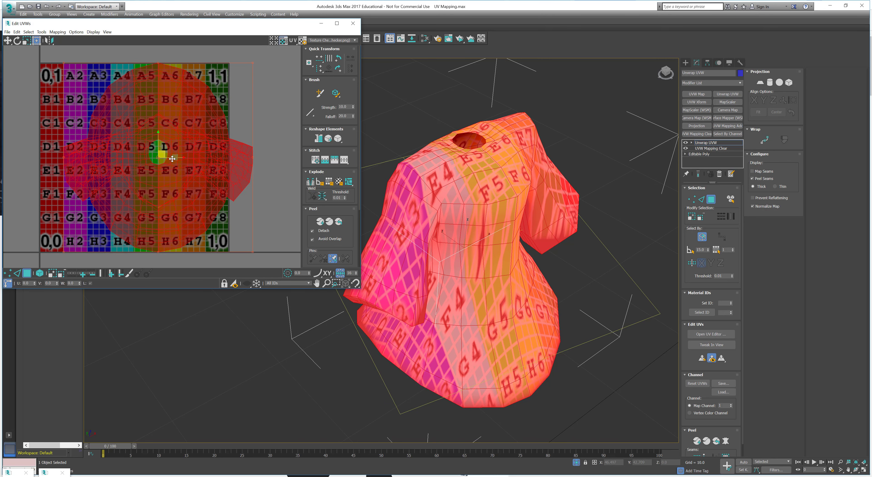
Step: Shift all selected UVs about one checker column toward the texture's U=0 edge
left_click_drag(173, 159, 150, 159)
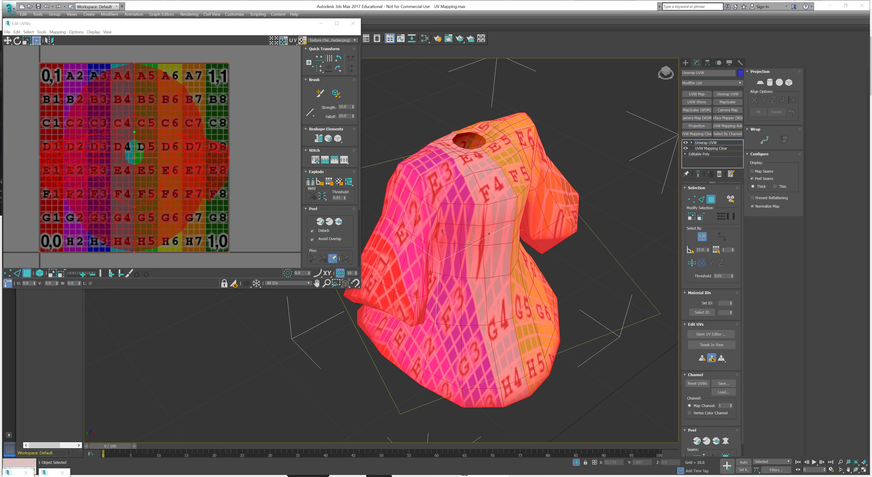
scroll(552, 225, "down", 5)
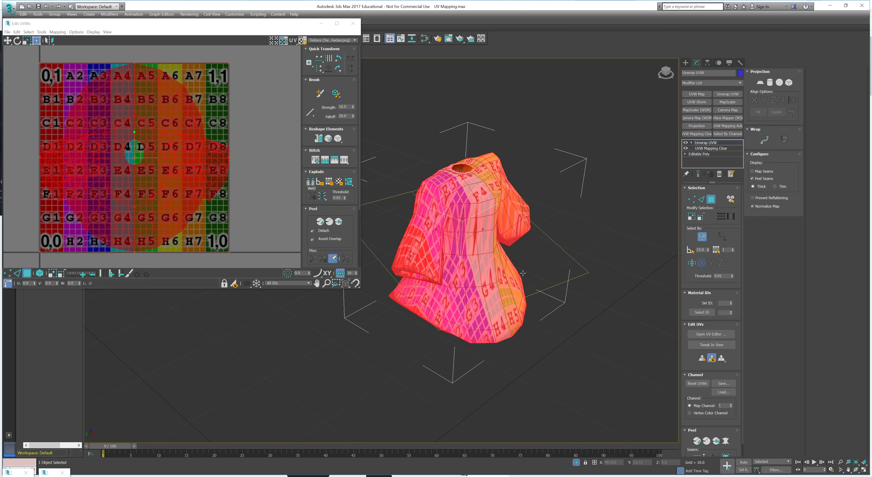
middle_click_drag(515, 274, 516, 275, "alt")
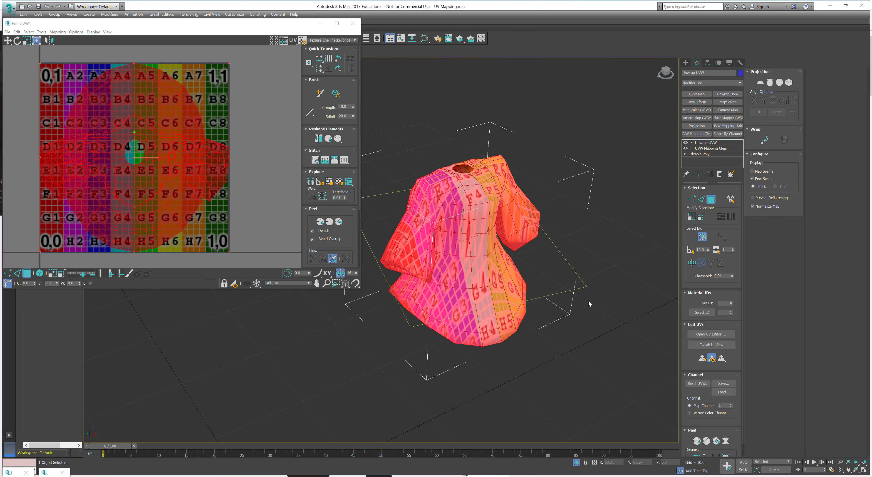
middle_click_drag(497, 301, 484, 307)
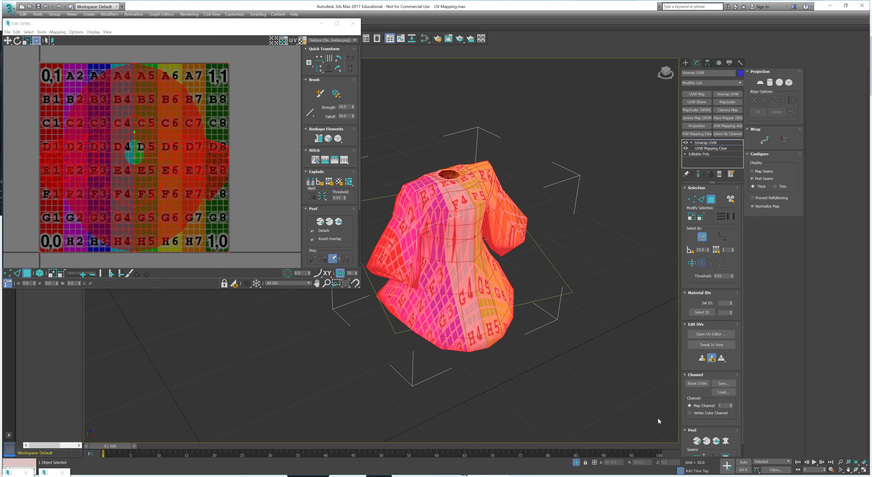
Step: Unwrap all selected dress polygons with Peel Mode and inspect the texture on the model
left_click(707, 441)
middle_click_drag(120, 226, 126, 205)
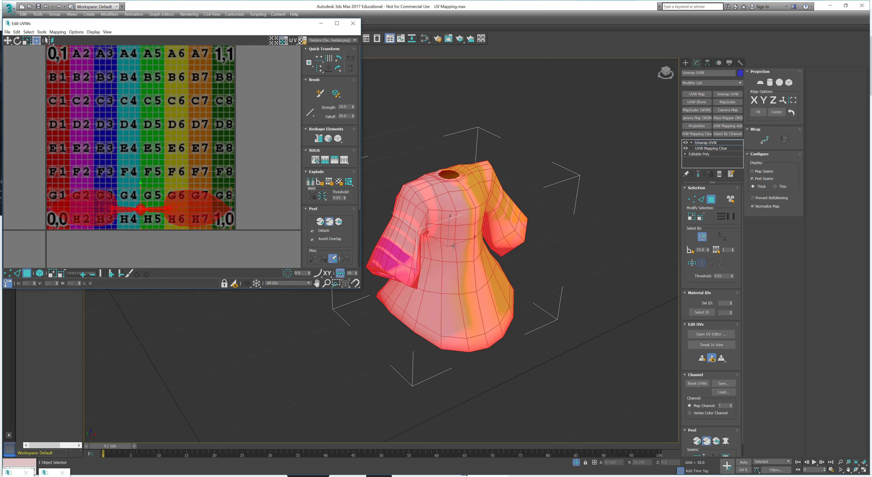
middle_click_drag(443, 270, 477, 243)
scroll(462, 270, "up", 2)
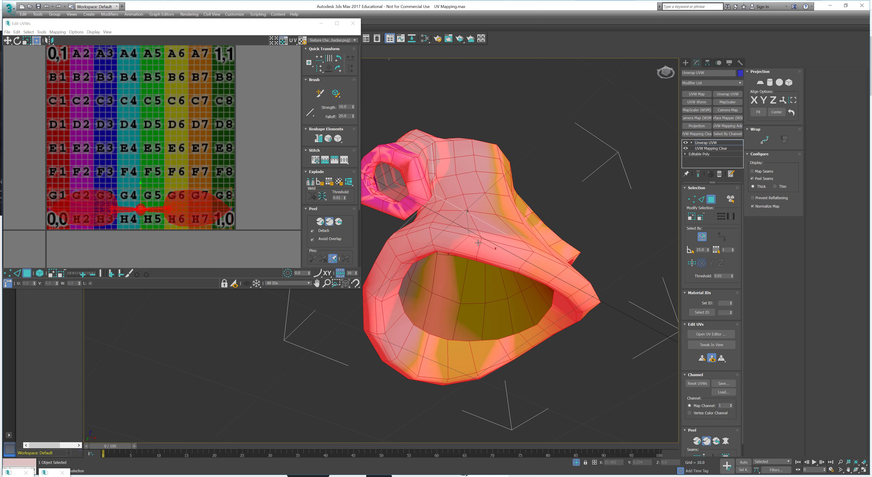
middle_click_drag(466, 288, 489, 257, "alt")
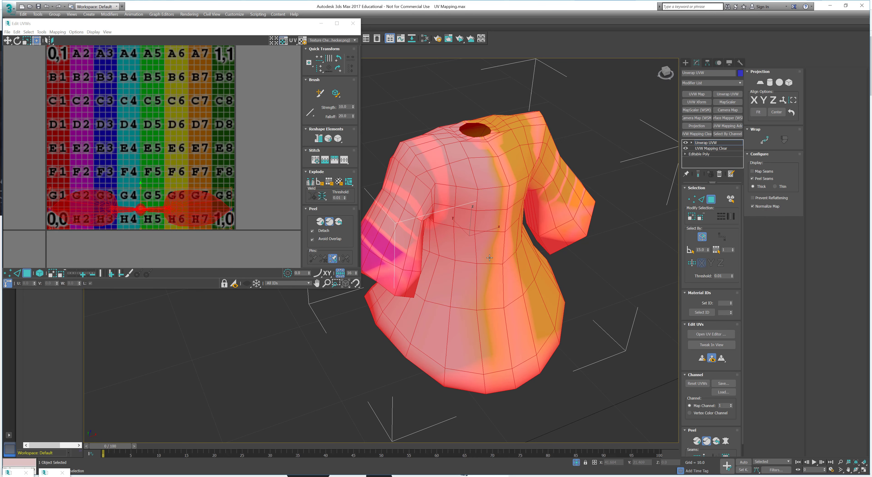
middle_click_drag(497, 222, 499, 234)
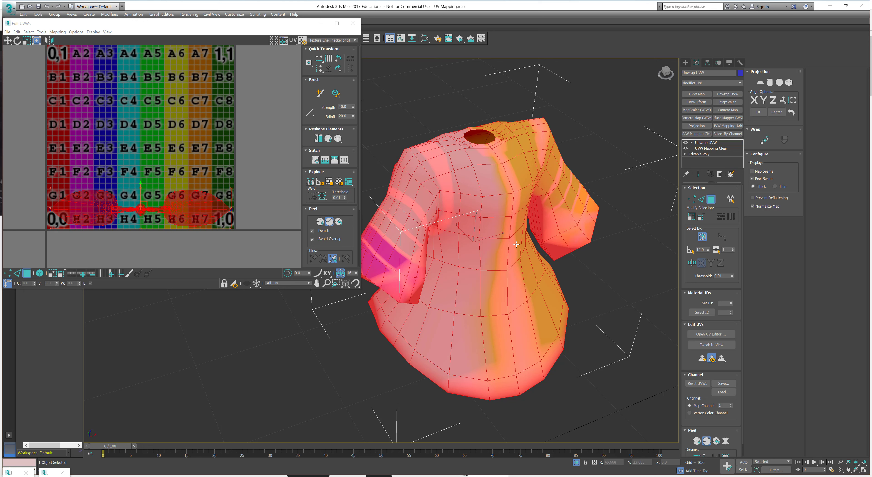
Step: Set the UV editor's background display to Area Distortion and check the stretching on the sleeves, hem and body
left_click(329, 41)
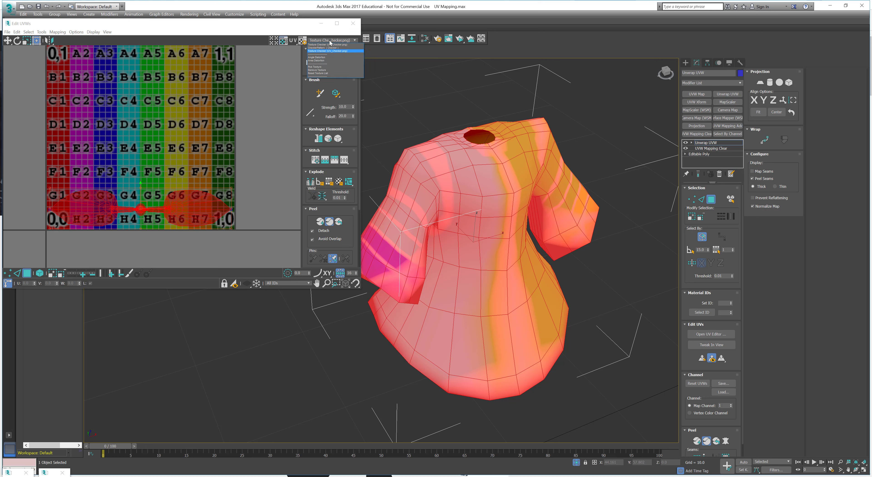
left_click(316, 60)
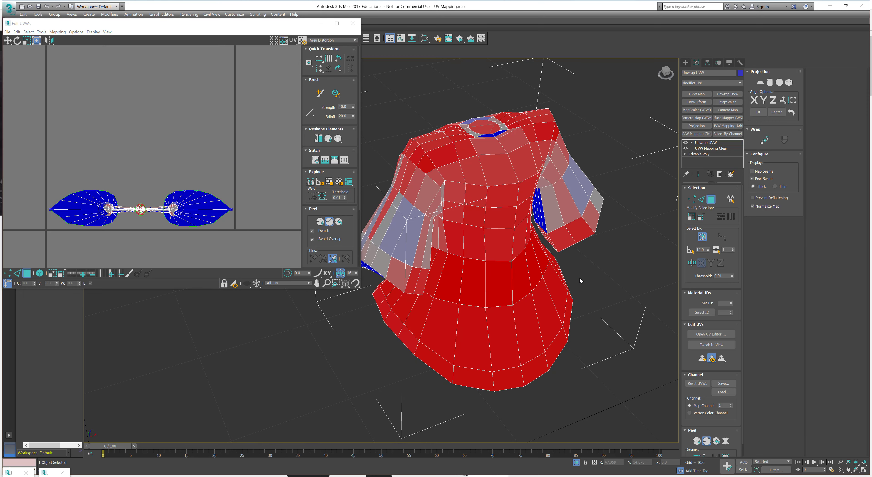
middle_click_drag(580, 277, 471, 200, "alt")
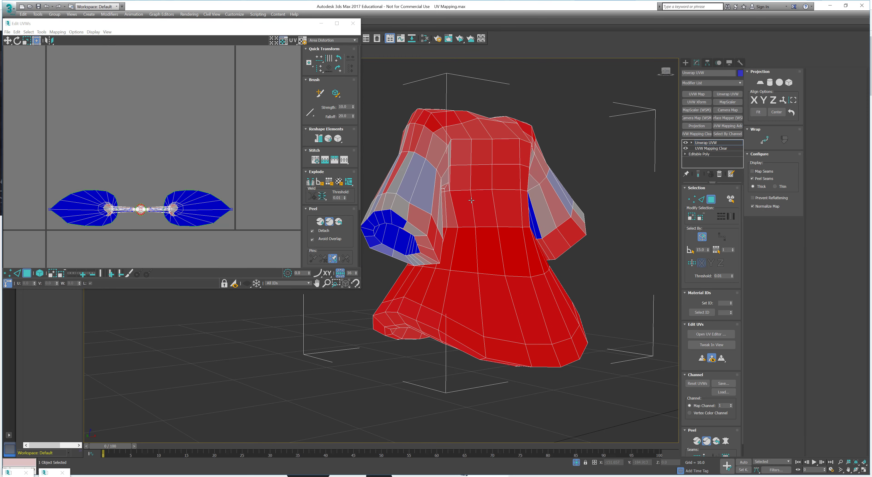
middle_click_drag(489, 279, 420, 198, "alt")
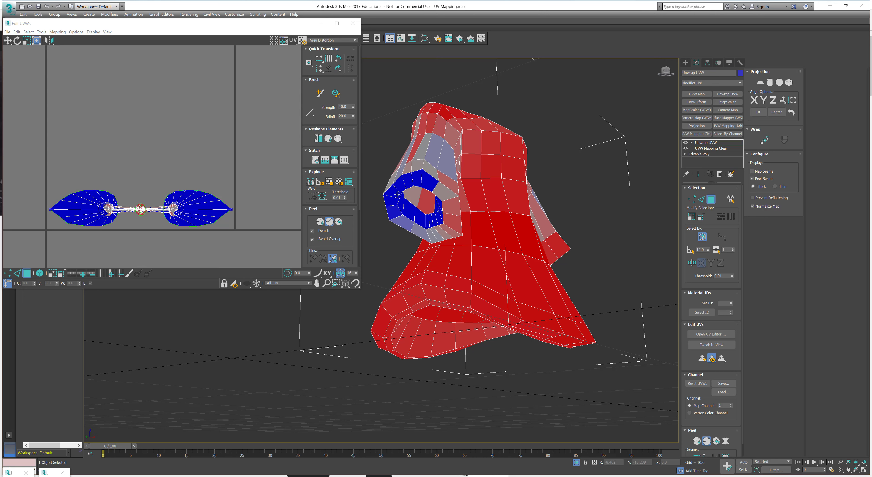
middle_click_drag(499, 226, 474, 156, "alt")
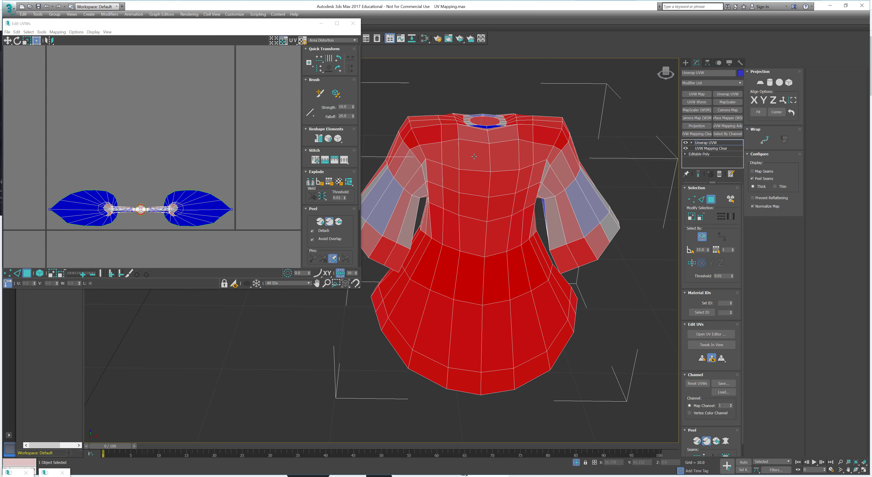
middle_click_drag(494, 266, 470, 237, "alt")
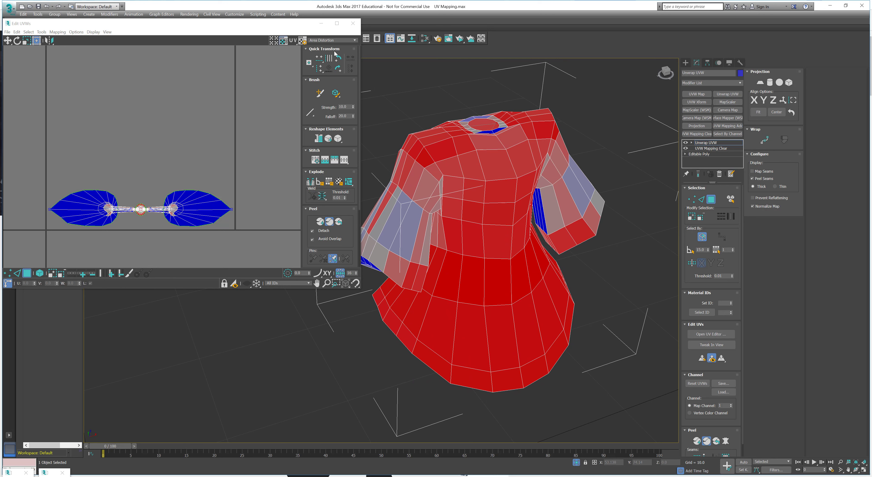
Step: Narrow the UV editor window so it no longer covers the dress's sleeve, keeping the peeled UVs in view
left_click(360, 114)
left_click_drag(364, 126, 329, 129)
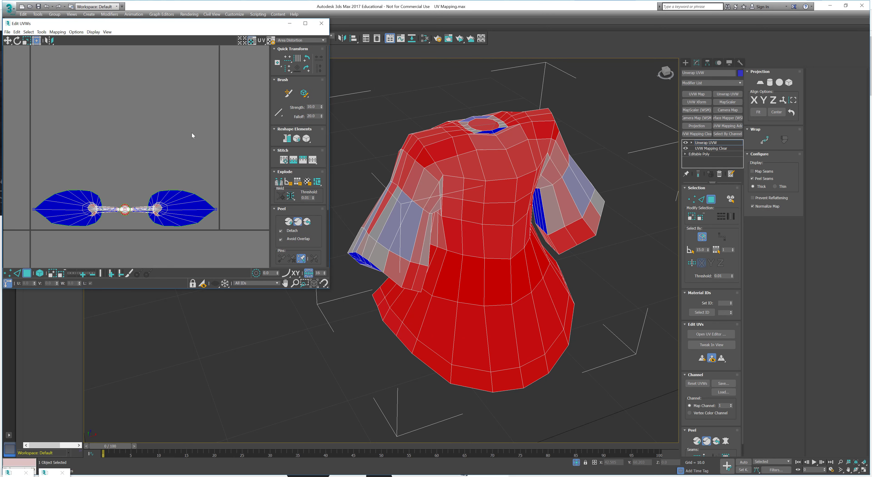
middle_click_drag(191, 136, 211, 144)
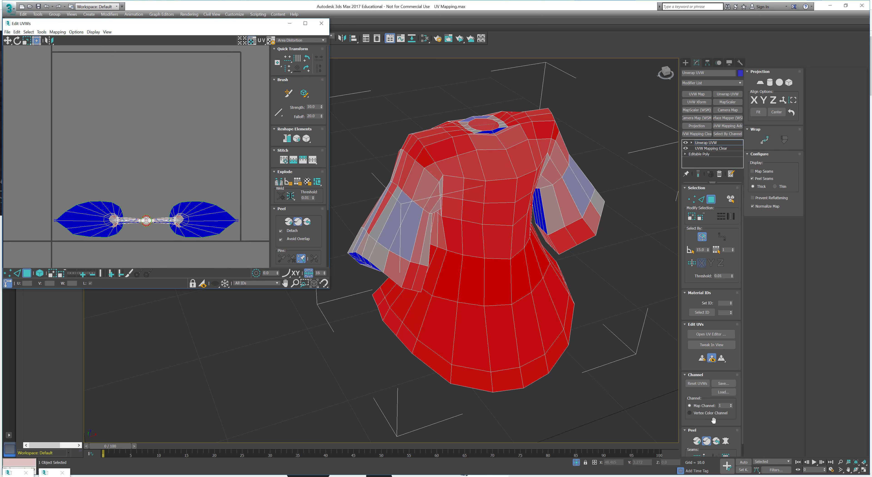
Step: Split the dress's side edges from beneath one sleeve down to the hem as a seam, keeping Peel Mode active
left_click(701, 199)
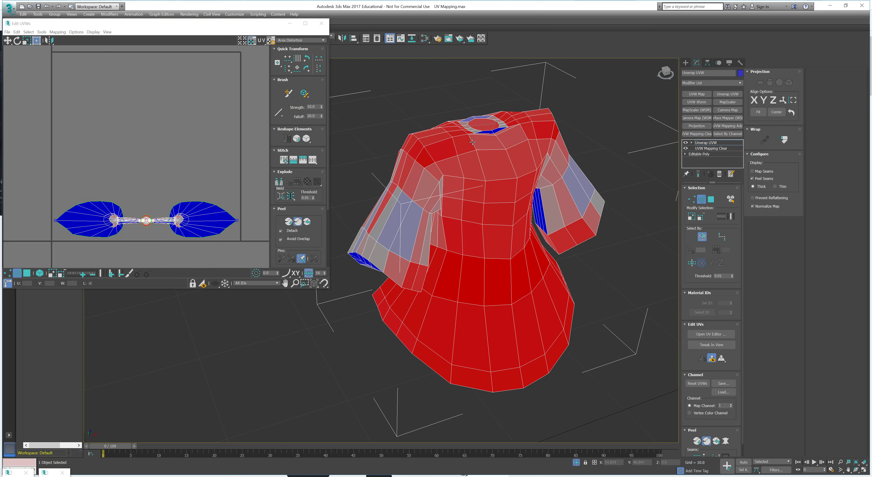
middle_click_drag(476, 144, 475, 166, "alt")
scroll(436, 159, "up", 3)
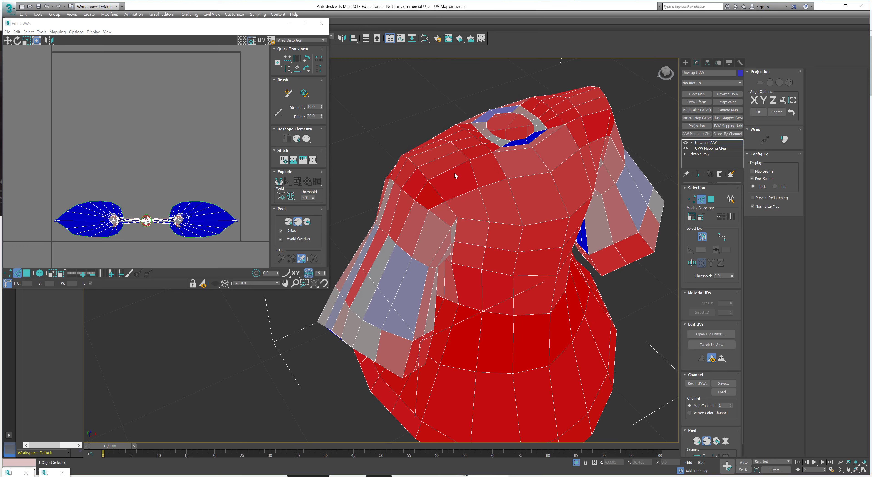
mouse_move(473, 200)
middle_mouse_down("alt")
mouse_move(496, 224)
mouse_move(503, 215)
middle_mouse_up("alt")
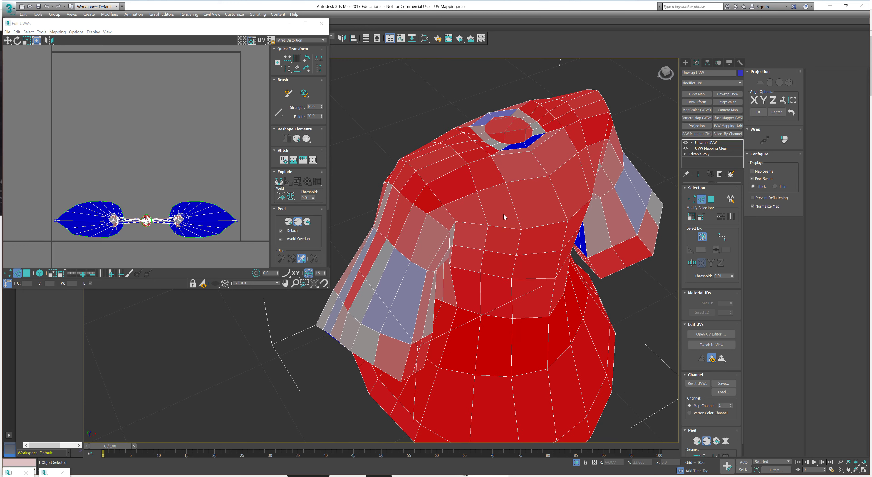
middle_click_drag(510, 288, 555, 240, "alt")
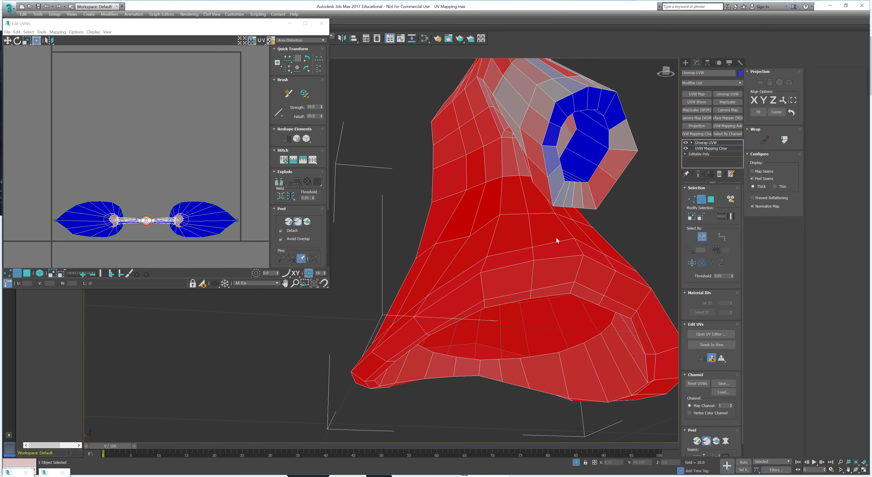
left_click(567, 229)
right_click(567, 230)
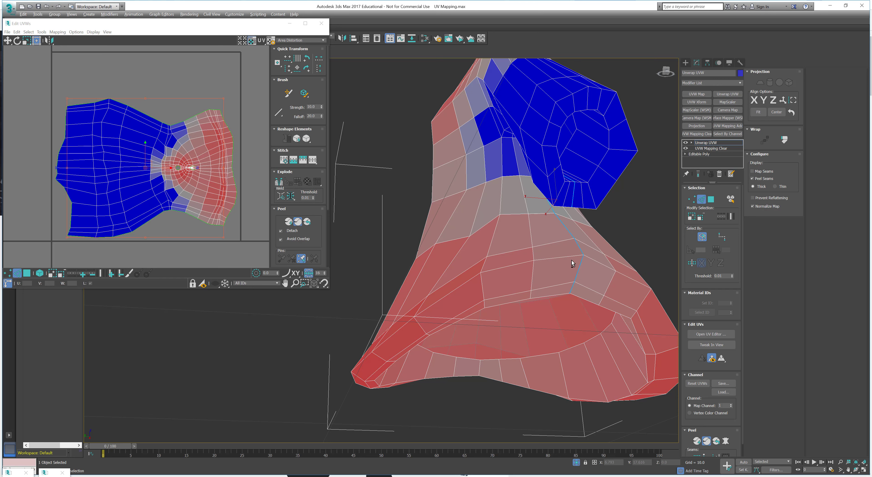
Step: Split the matching side edges beneath the other sleeve down to the hem
middle_click_drag(574, 261, 562, 195, "alt")
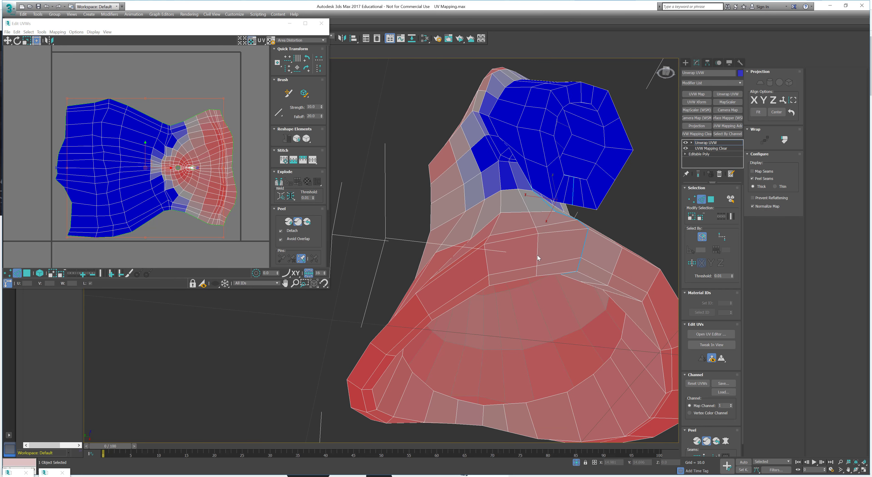
middle_click_drag(538, 257, 519, 284, "alt")
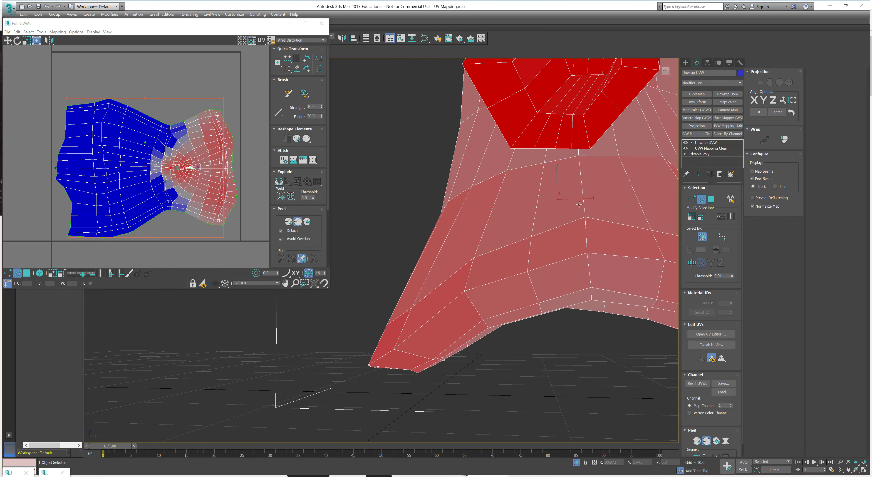
key("ctrl+z")
mouse_move(583, 202)
middle_mouse_down("alt")
mouse_move(572, 233)
mouse_move(442, 287)
mouse_move(515, 290)
mouse_move(525, 304)
middle_mouse_up("alt")
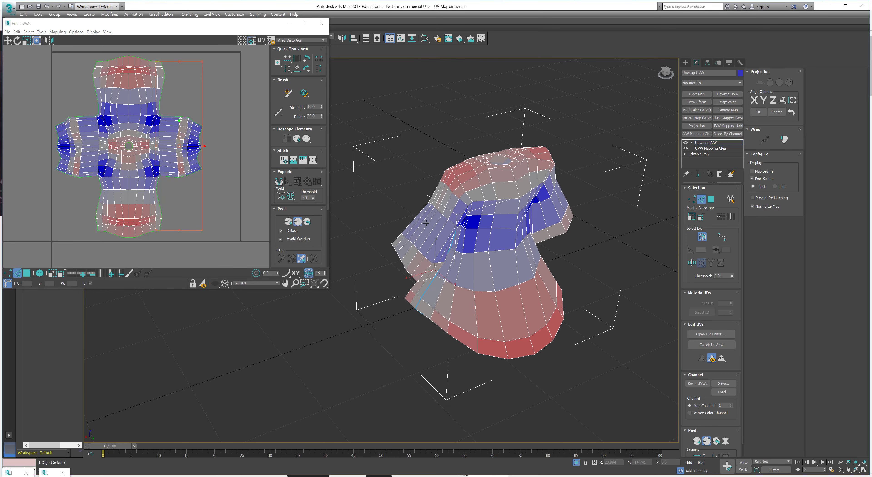
Step: Split the edge loops around both armholes so the sleeves become separate UV shells
scroll(466, 202, "up", 5)
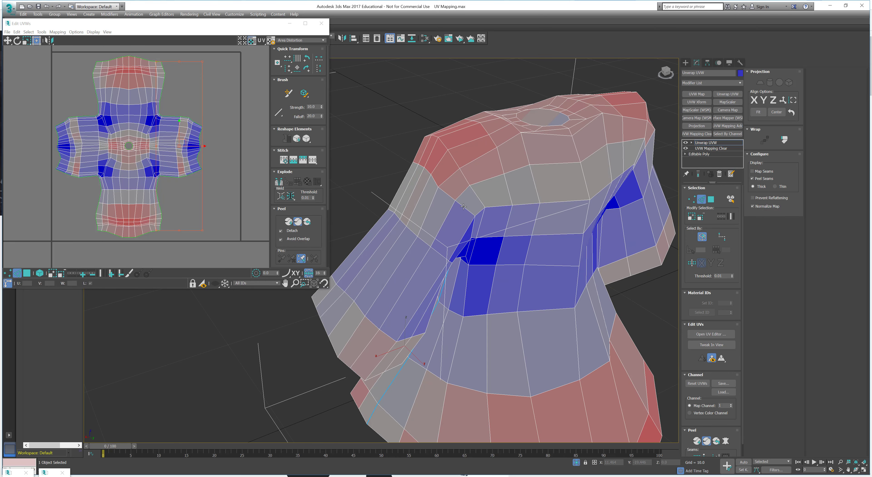
key("ctrl+y")
mouse_move(463, 206)
middle_mouse_down("alt")
mouse_move(521, 208)
mouse_move(588, 241)
mouse_move(542, 226)
middle_mouse_up("alt")
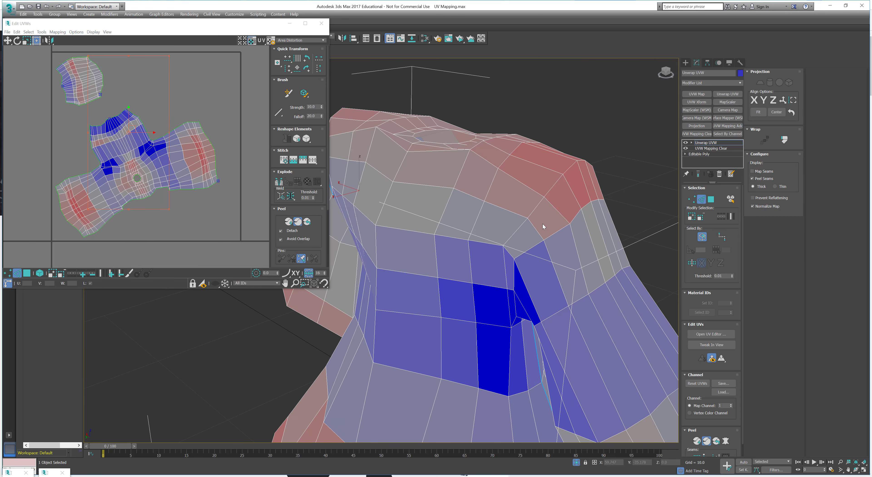
double_click(556, 231)
scroll(524, 267, "down", 2)
middle_click_drag(524, 268, 552, 202)
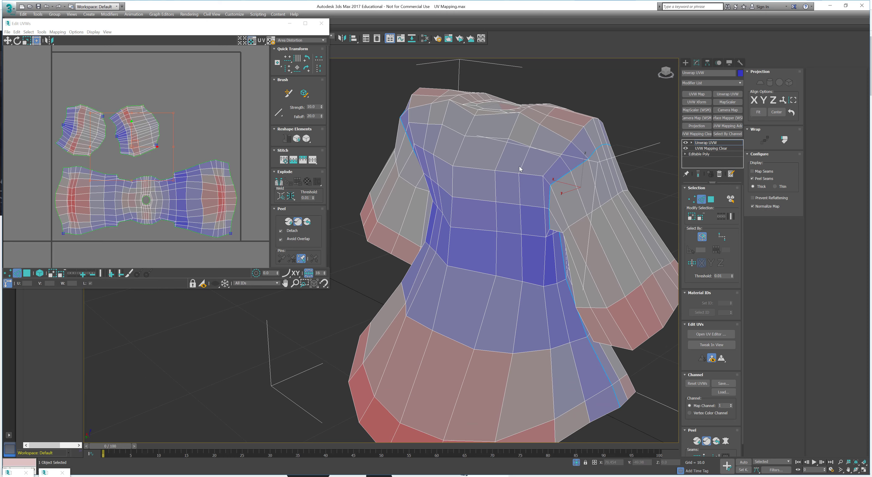
Step: Split the short edges crossing the underside of the hem at the middle of the dress's front and back
middle_click_drag(561, 289, 494, 139, "alt")
scroll(570, 265, "down", 5)
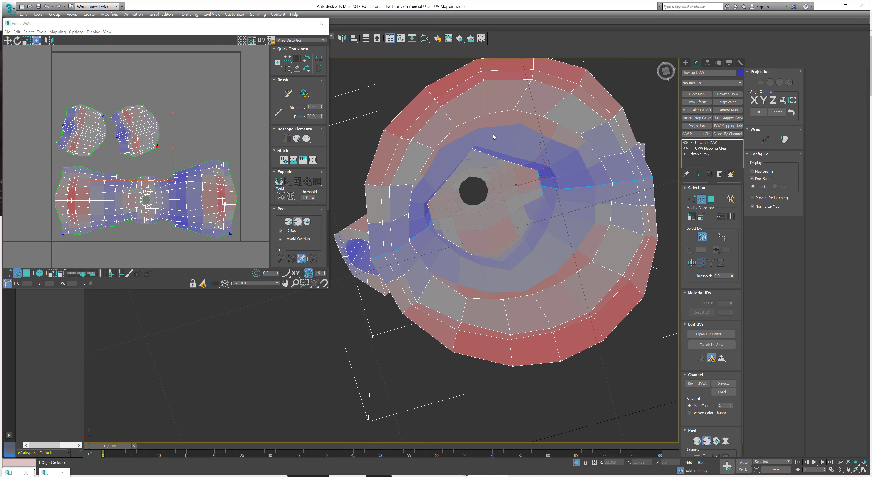
left_click(484, 107)
left_click(484, 79)
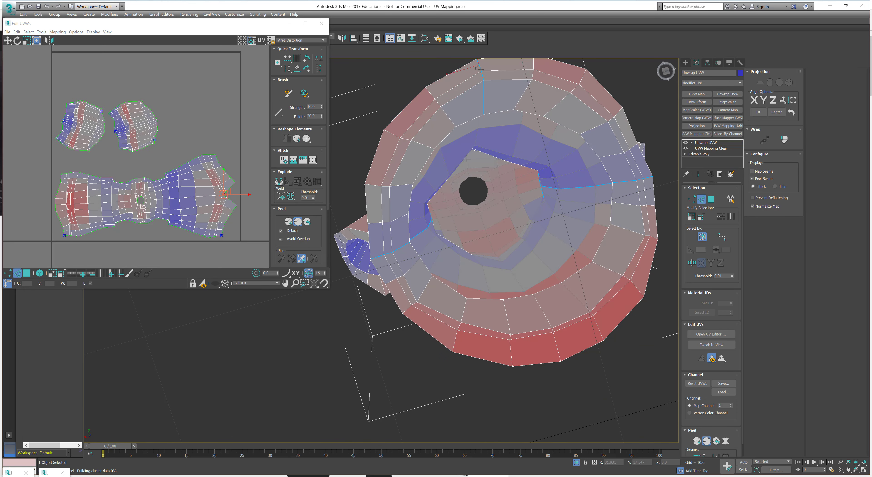
left_click(579, 299)
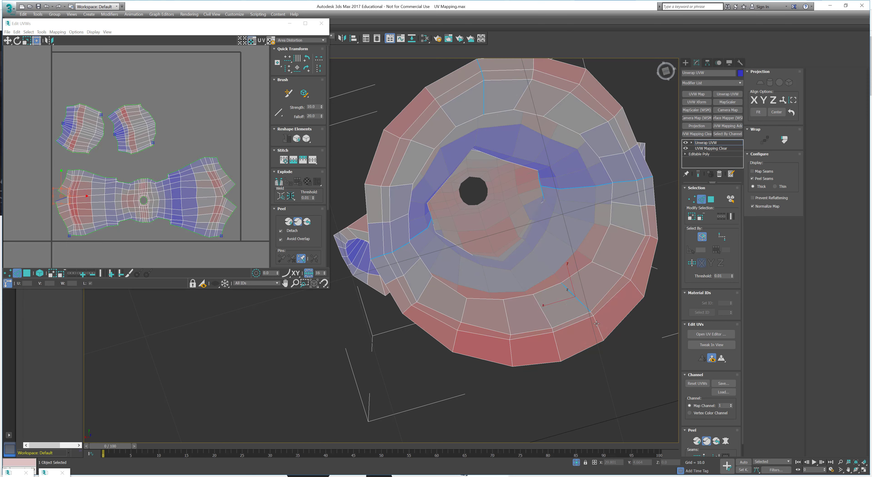
left_click(595, 316)
Step: Inspect the area distortion inside the sleeve opening and around the dress's body, sleeves and hem
middle_click_drag(599, 222, 620, 221, "alt")
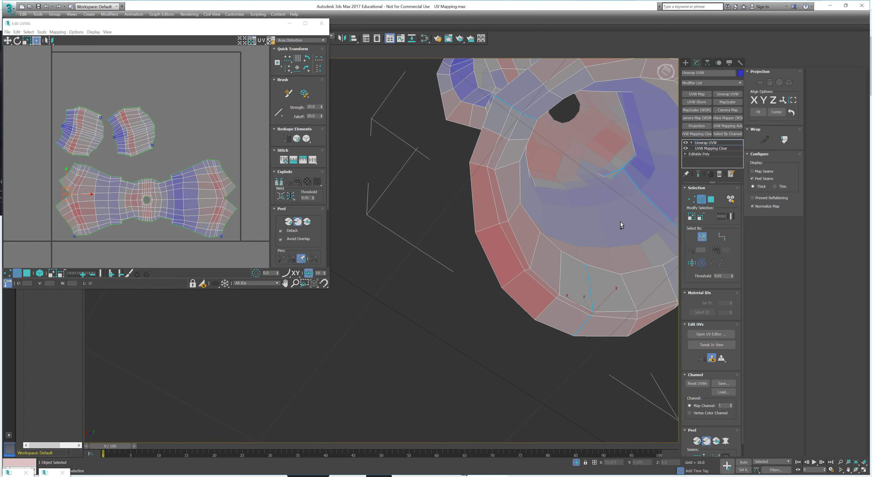
middle_click_drag(464, 101, 493, 229)
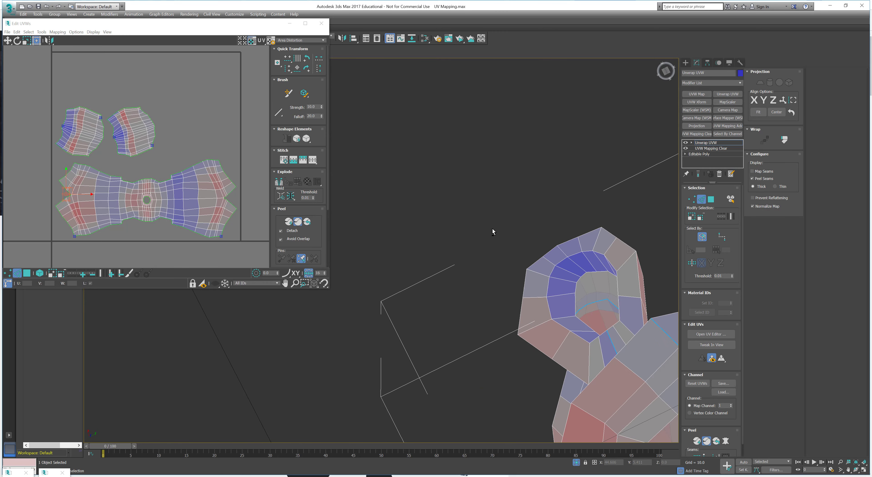
middle_click_drag(590, 265, 436, 252)
scroll(426, 246, "up", 3)
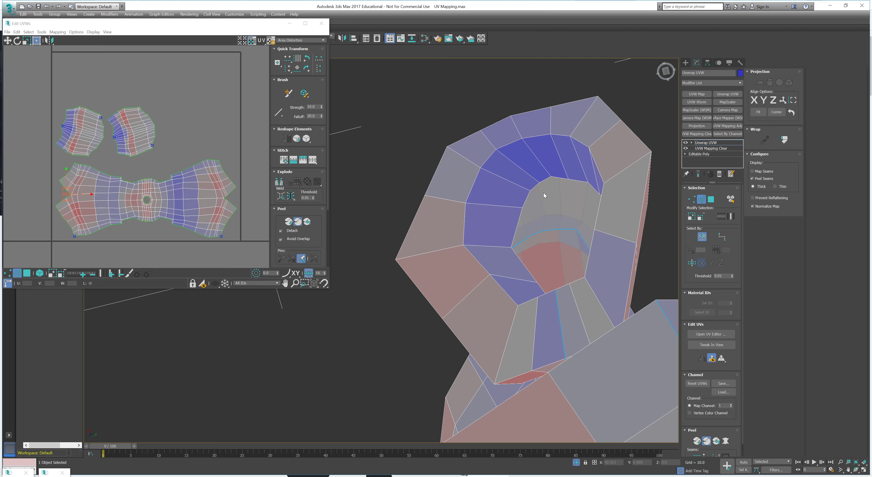
scroll(544, 199, "down", 7)
middle_click_drag(584, 237, 504, 234, "alt")
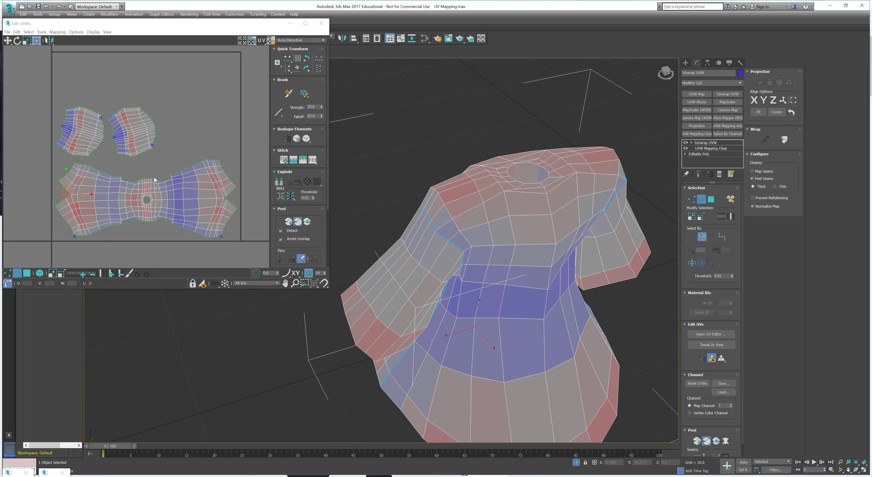
middle_click_drag(499, 188, 557, 209, "alt")
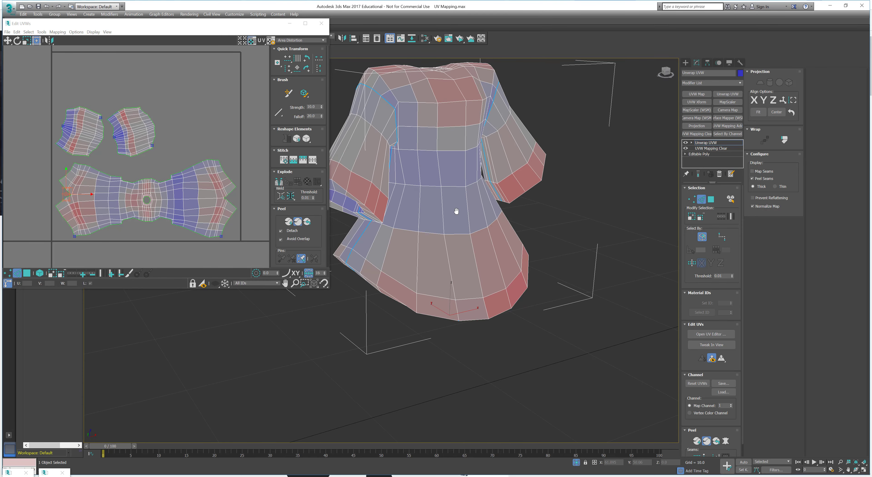
middle_click_drag(453, 210, 487, 262, "alt")
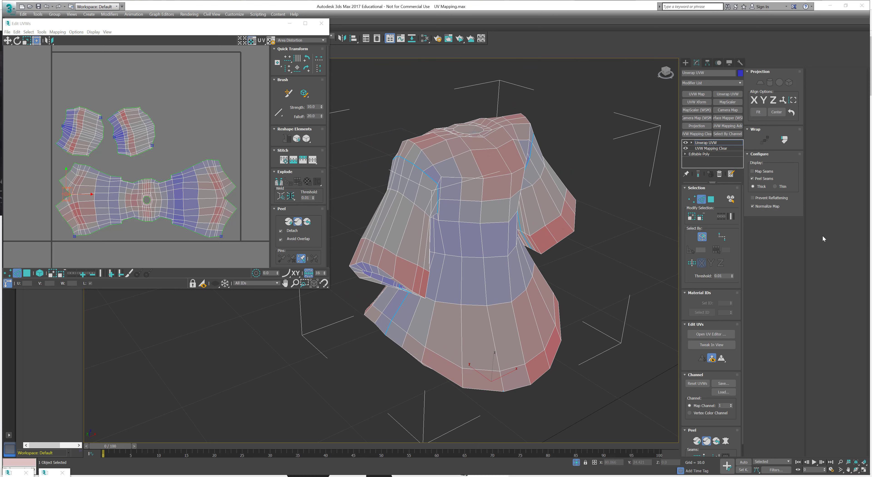
Step: Set the UV editor's background display to the checker pattern
left_click(305, 40)
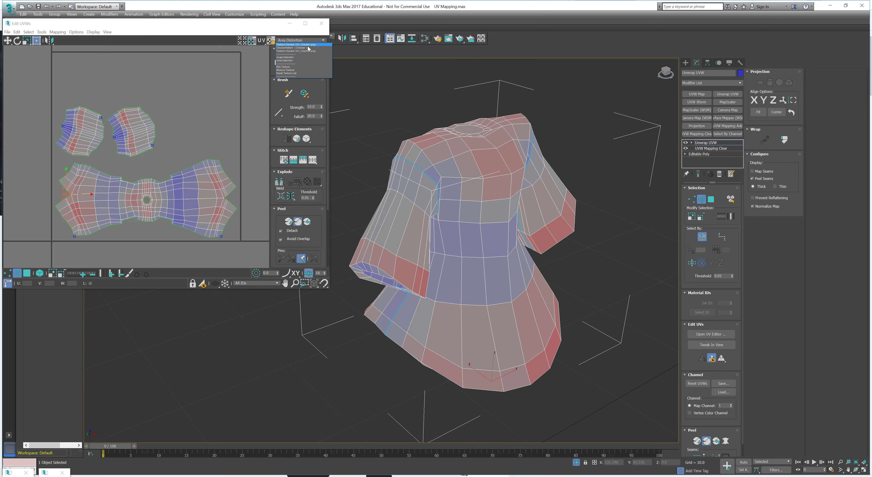
left_click(307, 49)
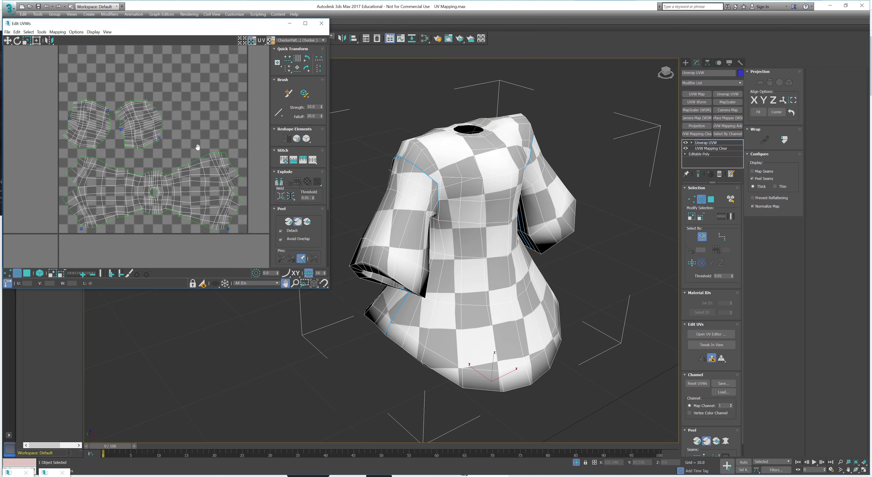
Step: Select one sleeve's UV shell in polygon mode and scale it up to nearly twice its size
left_click(27, 273)
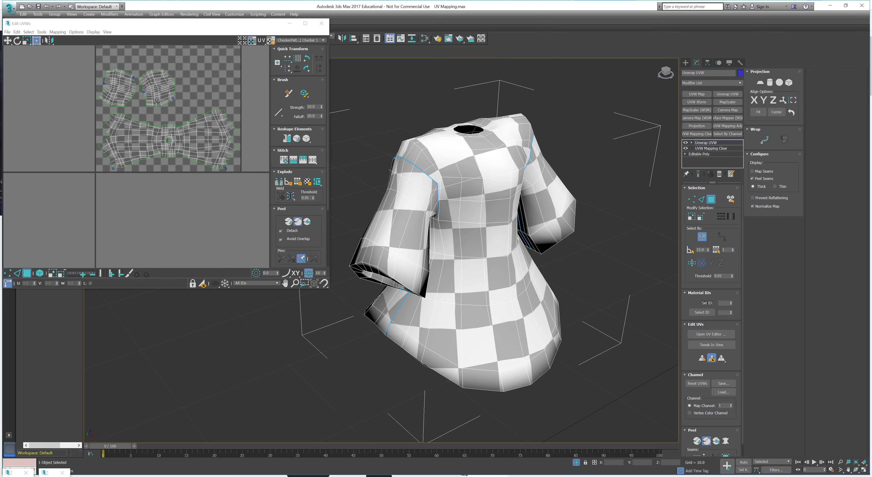
left_click(163, 91)
middle_click_drag(197, 112, 189, 149)
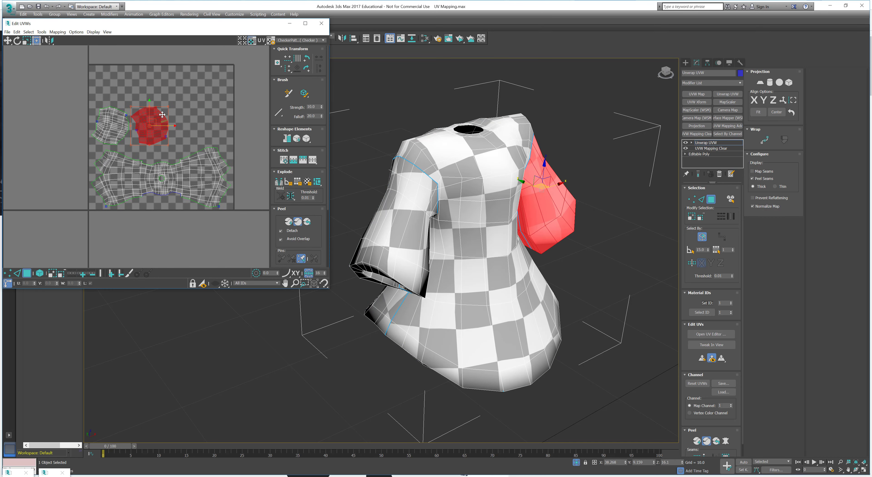
left_click_drag(167, 106, 196, 76)
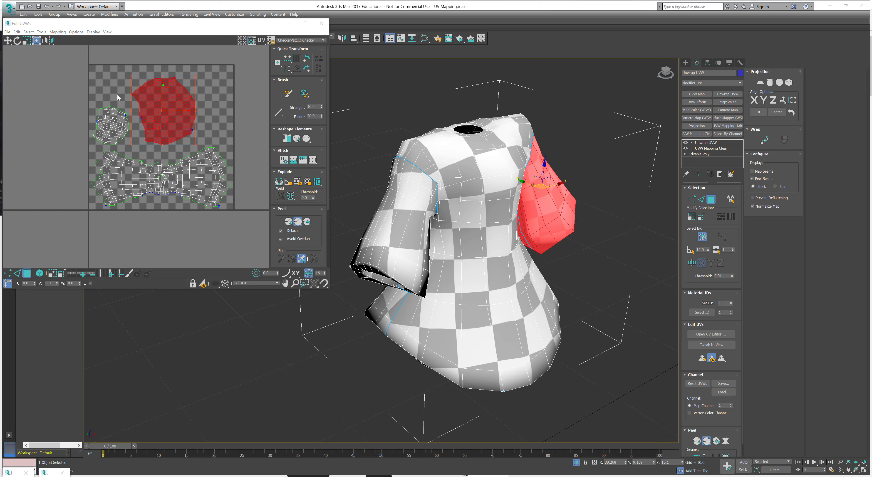
Step: Turn off Peel Mode and restore the enlarged sleeve shell's shape
left_click(705, 442)
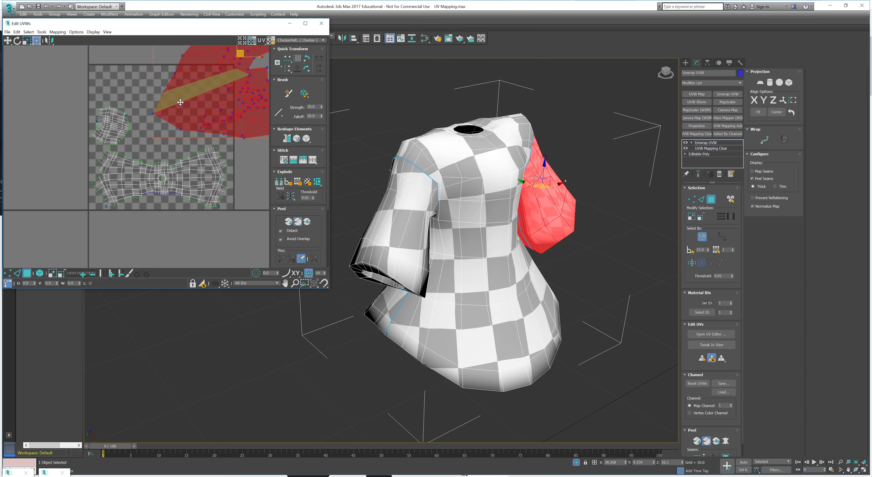
left_click(707, 442)
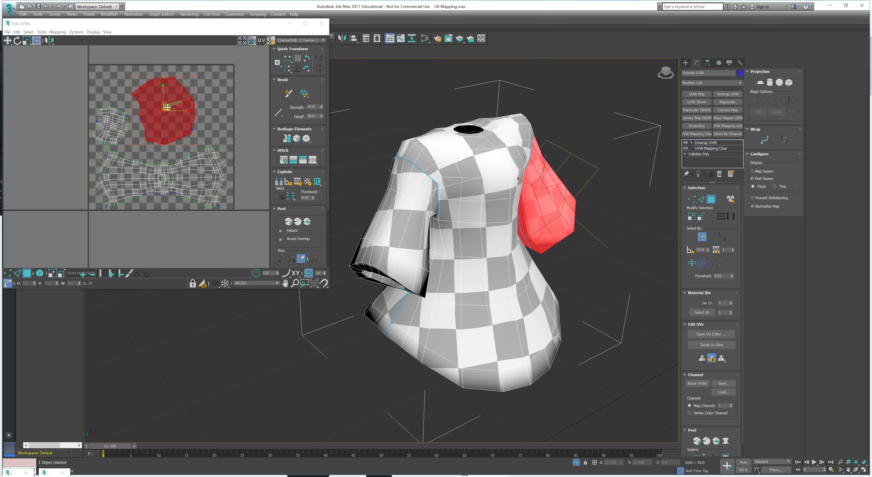
Step: Move the two sleeve shells outward past opposite sides of the UV tile
left_click_drag(168, 107, 242, 89)
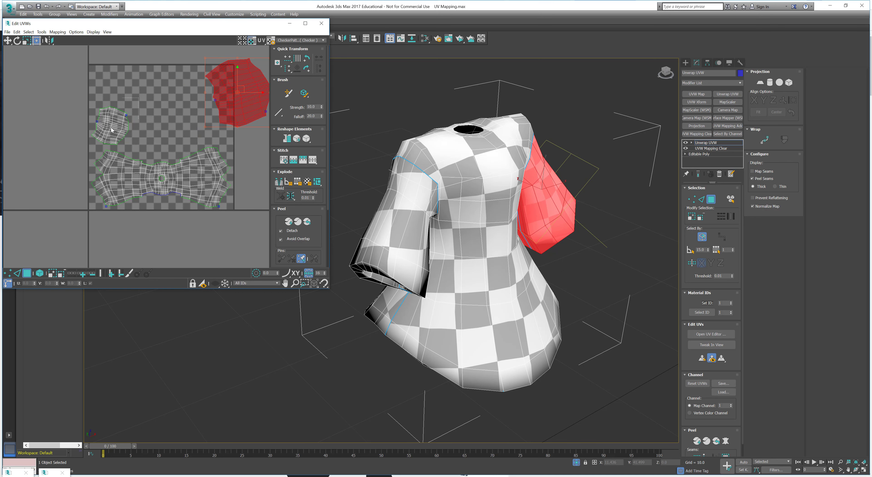
left_click_drag(111, 127, 79, 109)
double_click(107, 124)
Step: Select the dress body's UV shell and scale it down to about three quarters of its size
double_click(164, 188)
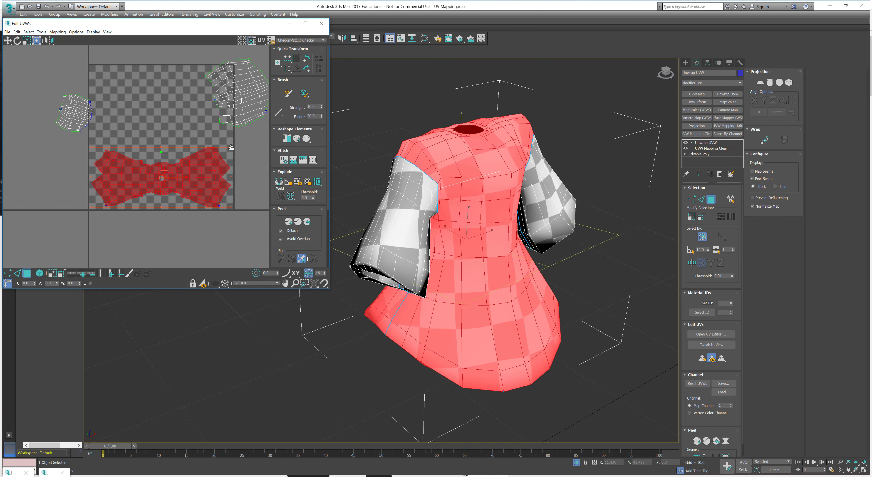
left_click_drag(231, 148, 197, 163)
middle_click_drag(196, 120, 171, 137)
scroll(174, 138, "down", 2)
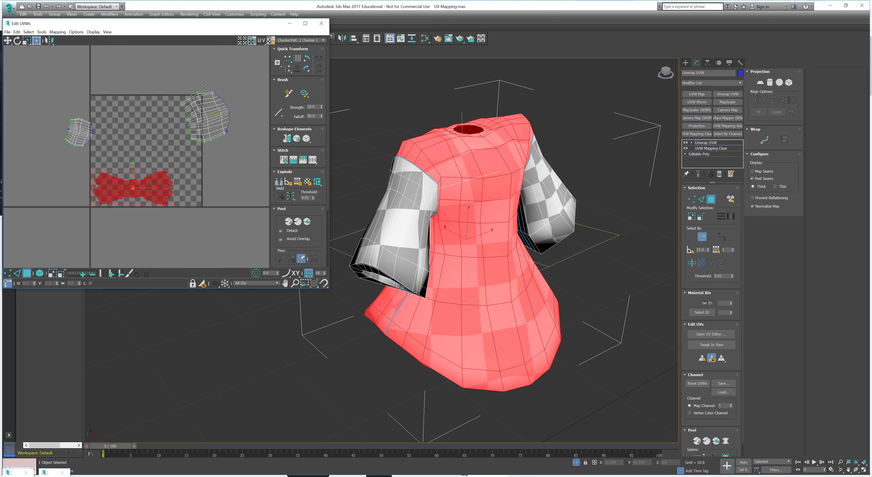
scroll(323, 242, "down", 2)
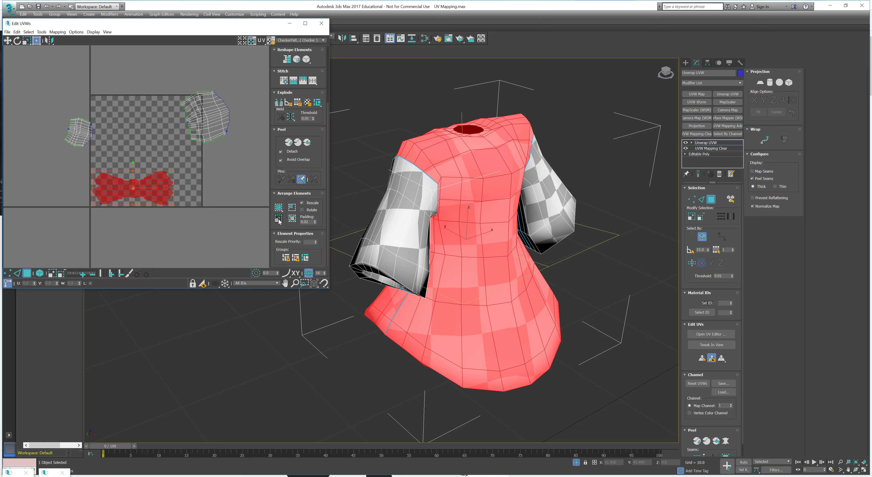
Step: Select all UV shells, rescale them to matching texel density, and pack them into the UV tile
left_click(214, 181)
left_click_drag(240, 79, 40, 229)
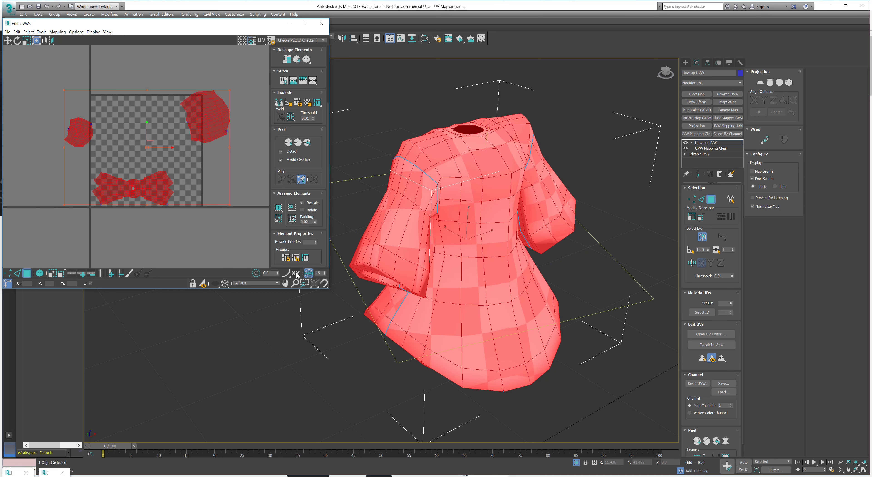
left_click(278, 218)
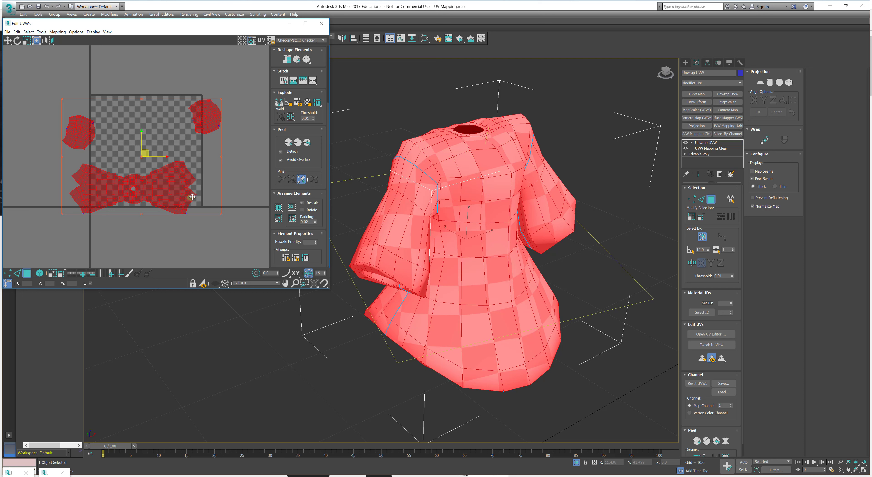
left_click(279, 209)
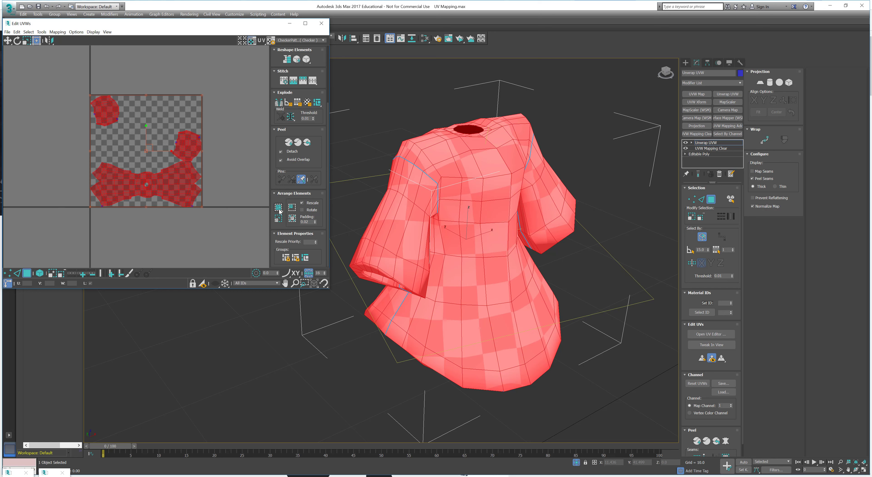
left_click(247, 109)
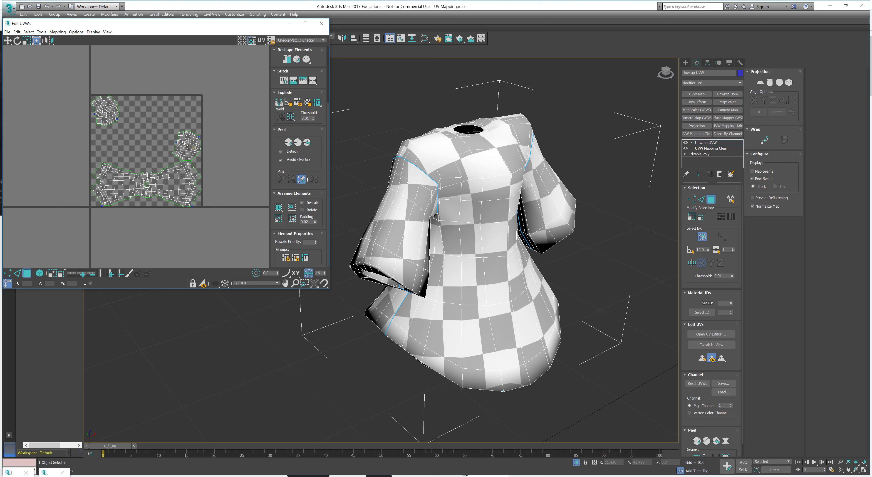
Step: Select all UV shells and pack them again so the sleeve shells stack above the dress body inside the UV tile
left_click(186, 148)
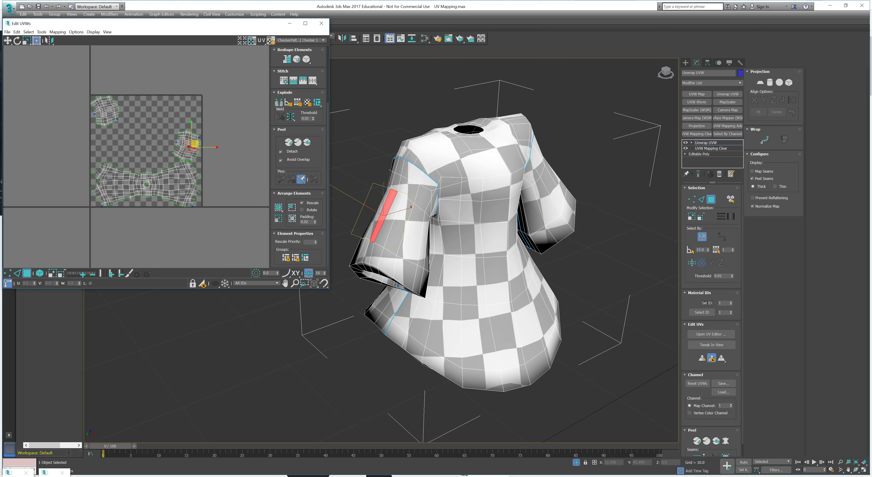
key("ctrl+a")
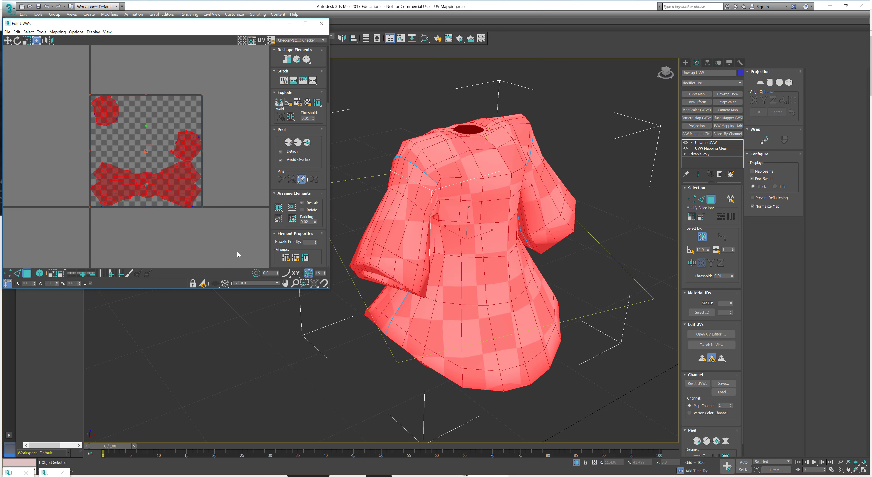
left_click(292, 211)
left_click(293, 220)
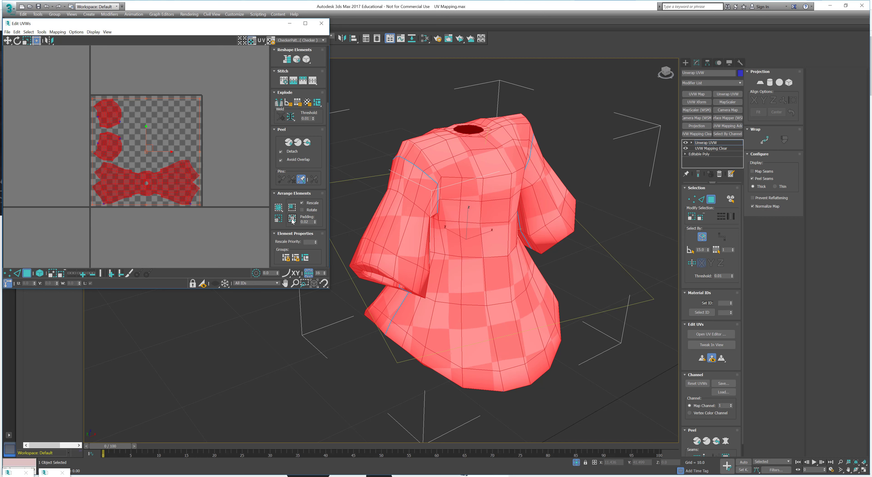
left_click(221, 135)
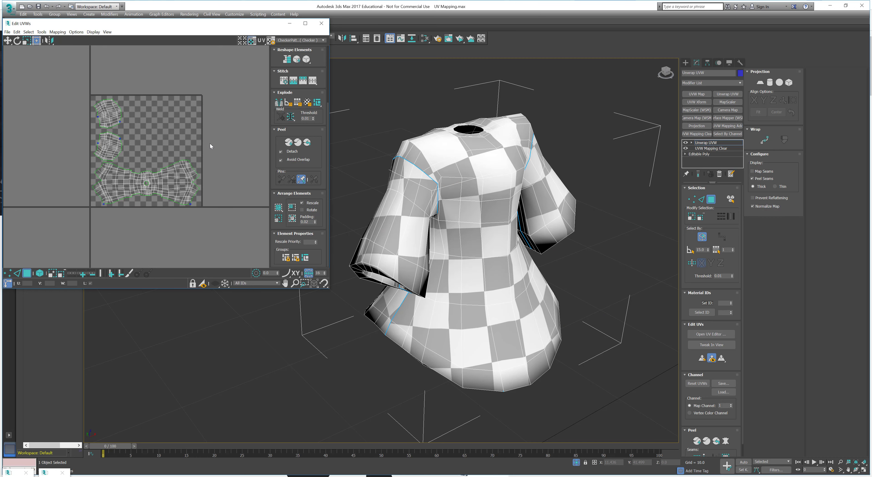
scroll(210, 146, "up", 3)
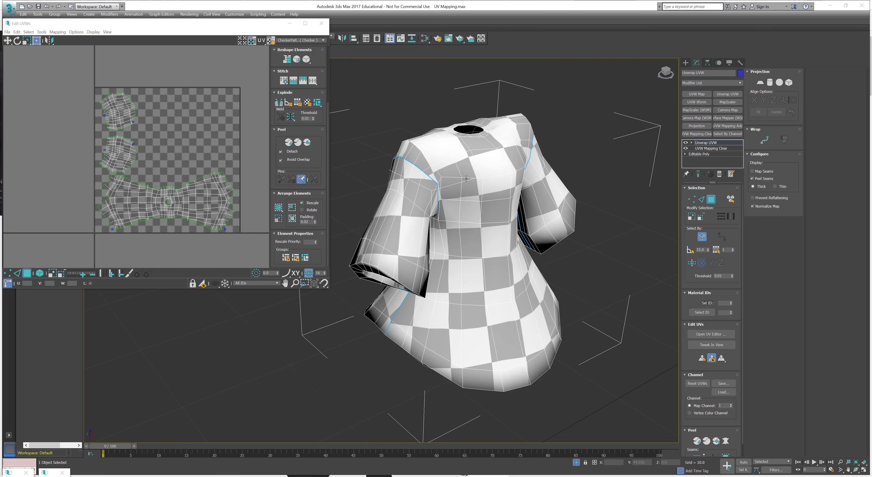
Step: Try to cut a point-to-point seam from the hem up the middle of the dress, and undo the last seam segment
middle_click_drag(466, 178, 482, 227, "alt")
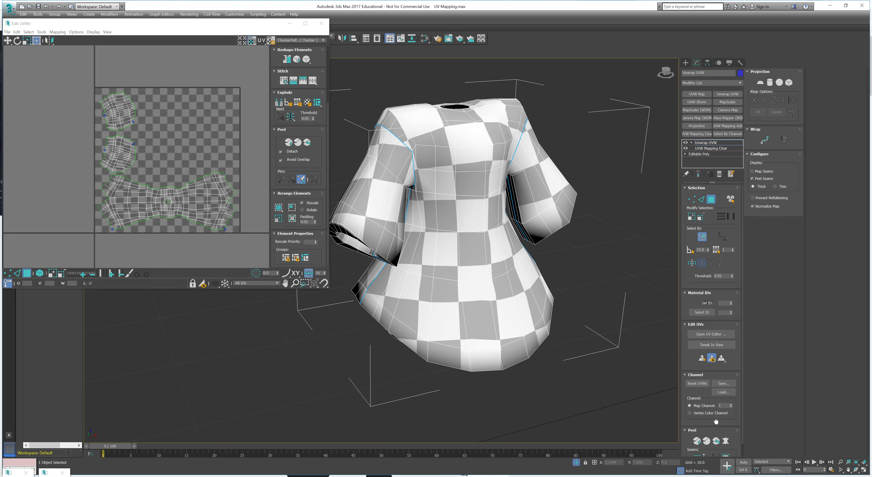
scroll(715, 423, "down", 1)
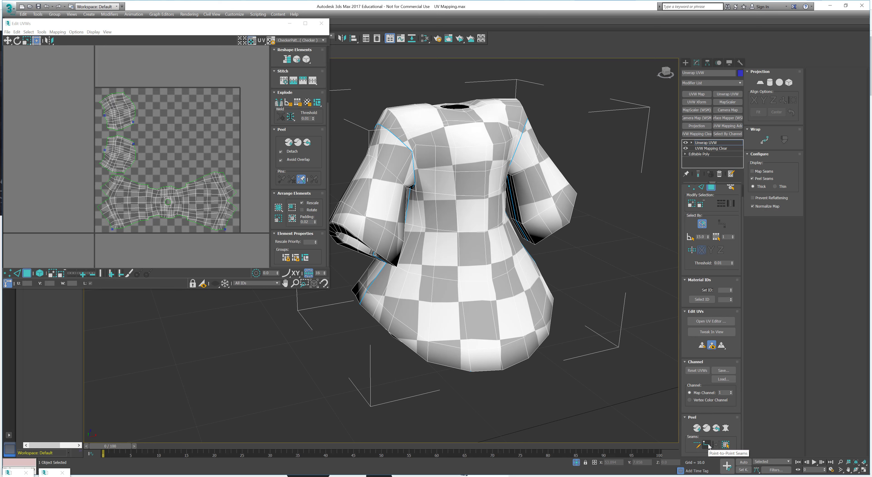
left_click(707, 445)
left_click(499, 348)
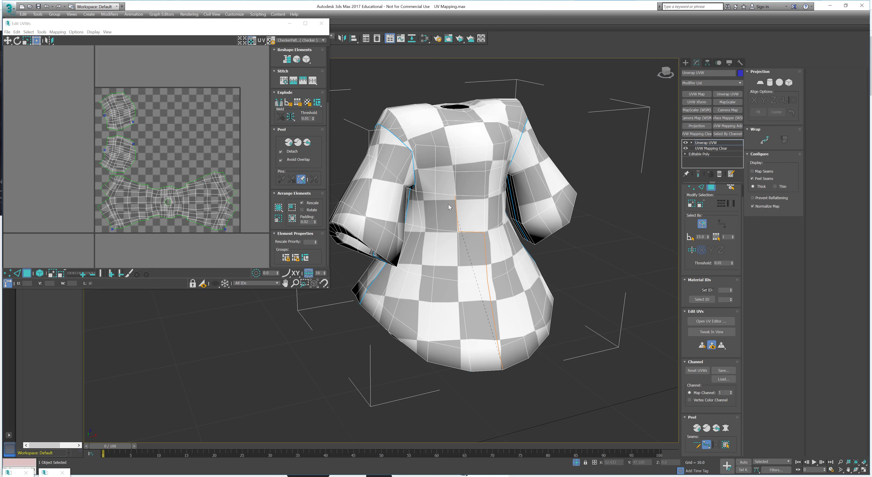
left_click(446, 171)
middle_click_drag(503, 234, 496, 181, "alt")
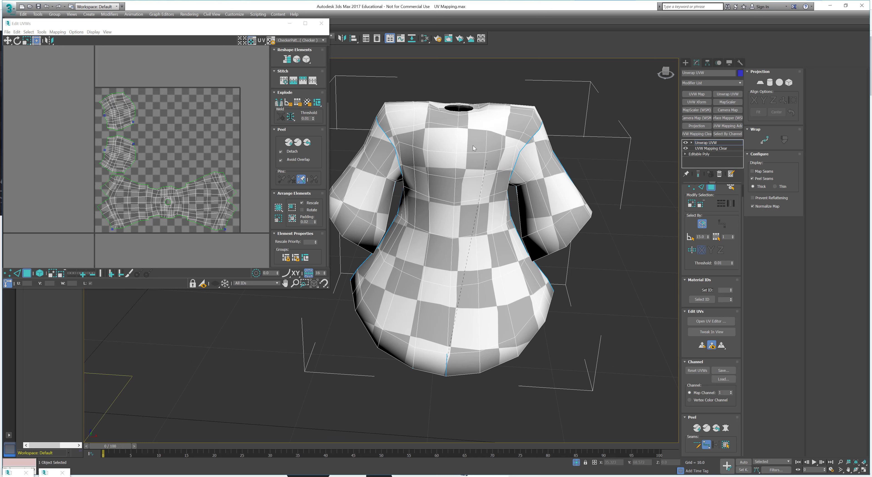
left_click(502, 128)
key("ctrl+z")
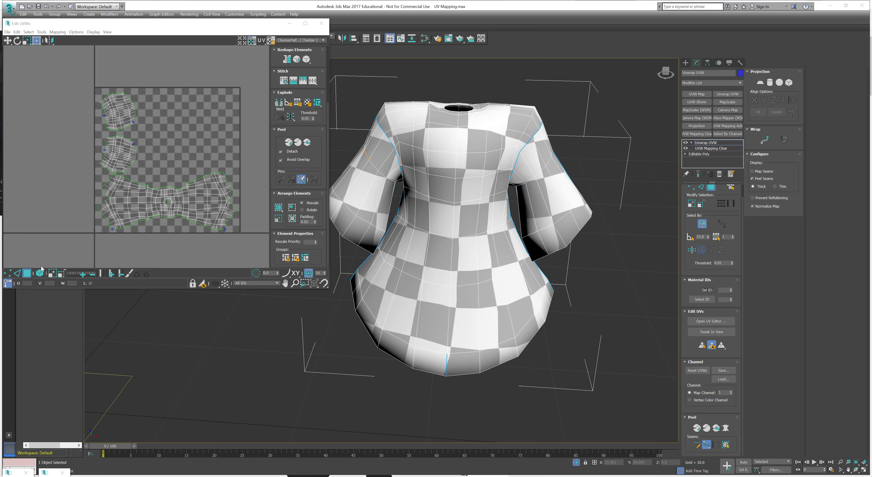
Step: Select one polygon on the dress body, expand the selection to the peel seams, inspect its extent, and clear the selection
left_click(121, 189)
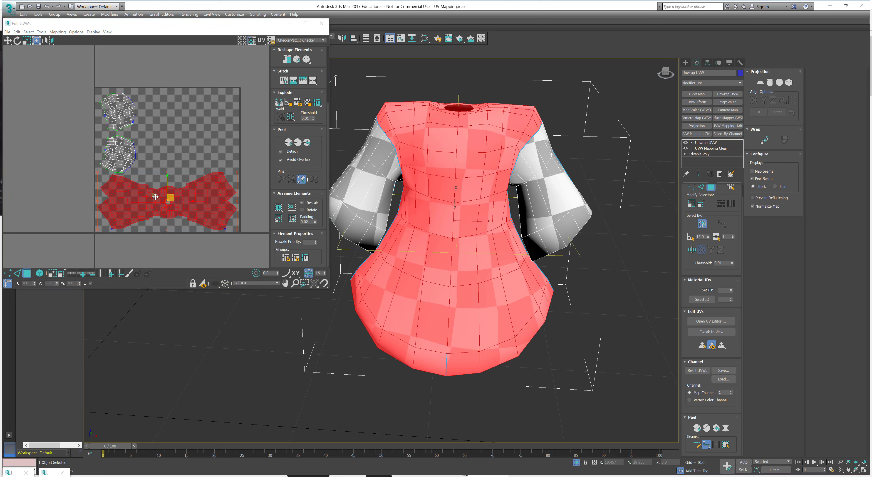
left_click(178, 160)
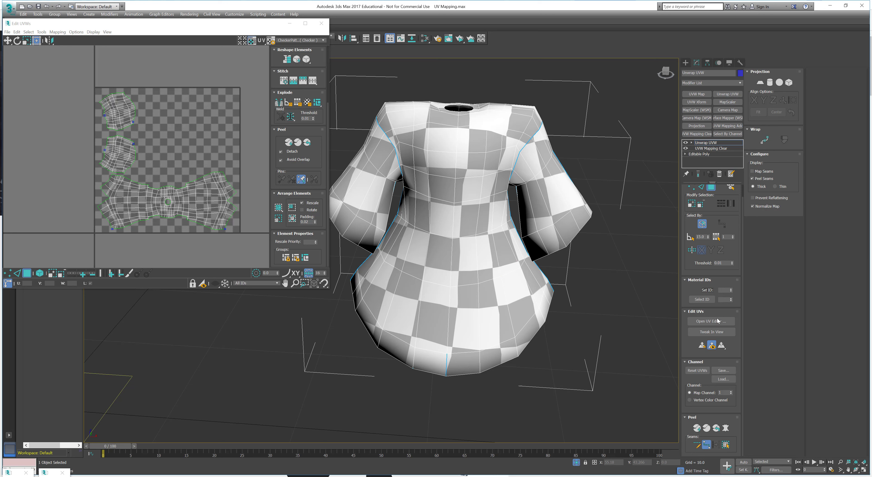
left_click(478, 248)
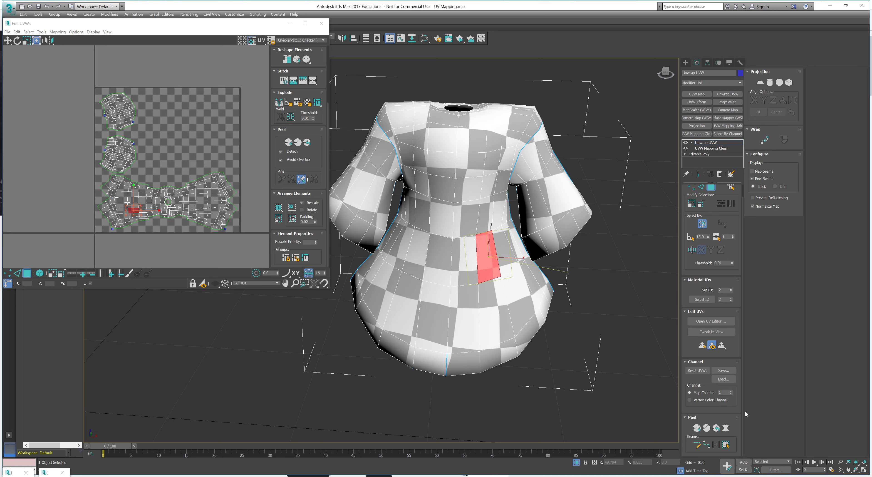
left_click(725, 445)
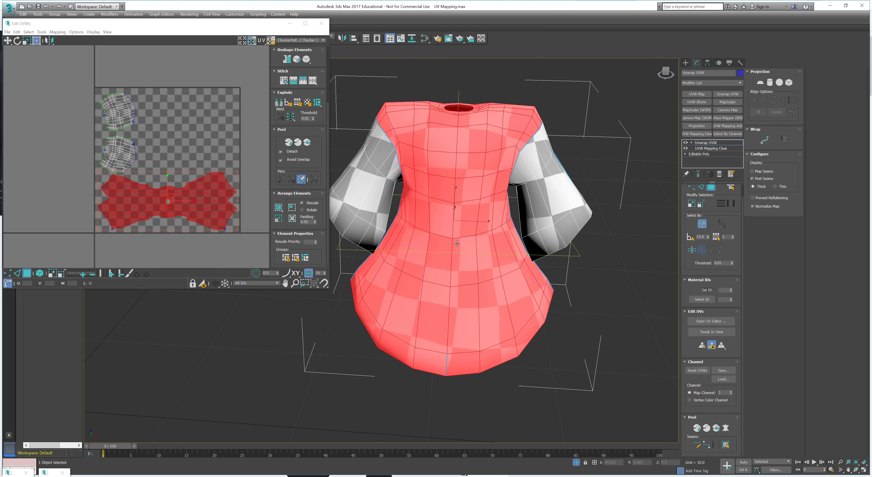
mouse_move(440, 227)
middle_mouse_down("alt")
mouse_move(526, 259)
mouse_move(450, 238)
middle_mouse_up("alt")
scroll(447, 237, "up", 6)
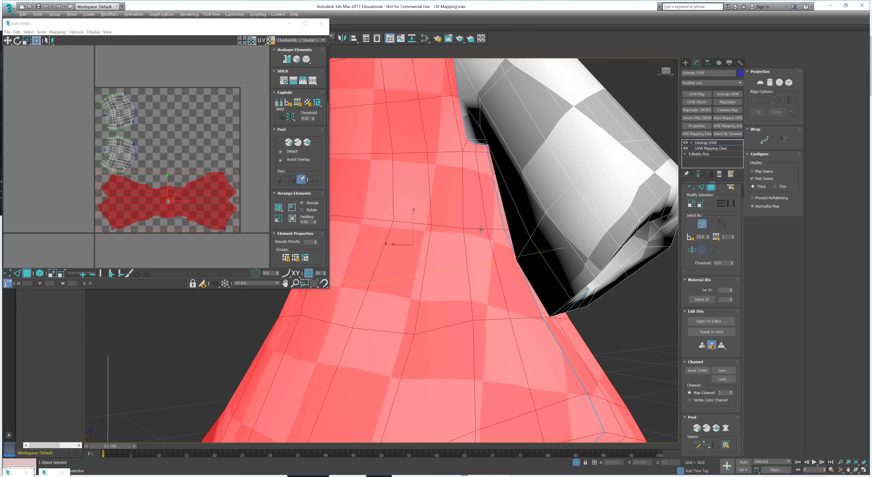
scroll(448, 238, "down", 6)
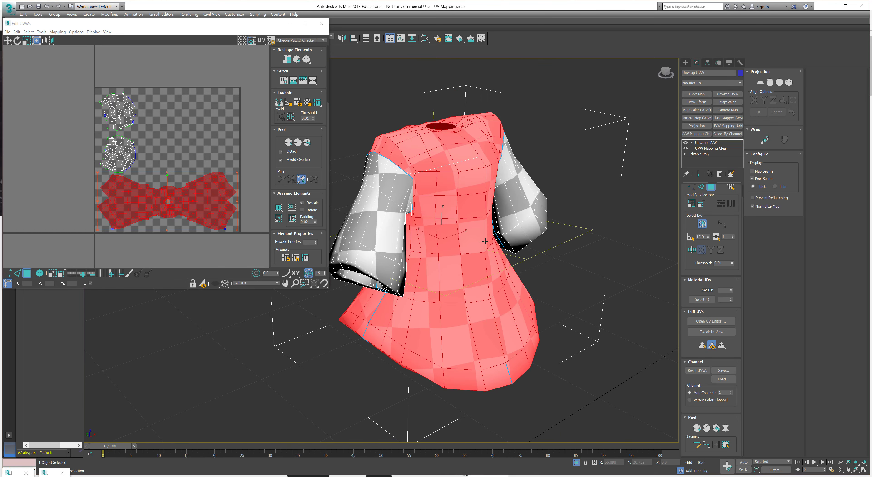
left_click(618, 288)
Step: Switch to edge selection and examine the seams around the hem and the inside of the dress
key("2")
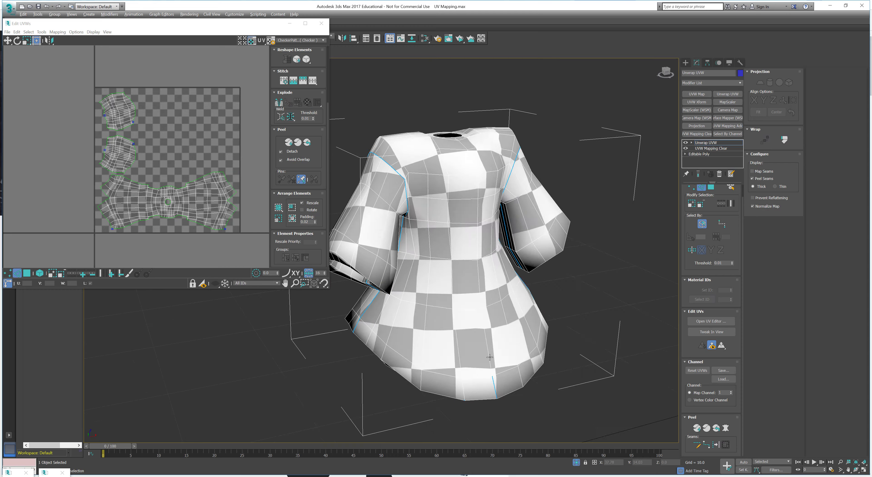
middle_click_drag(676, 223, 491, 311, "alt")
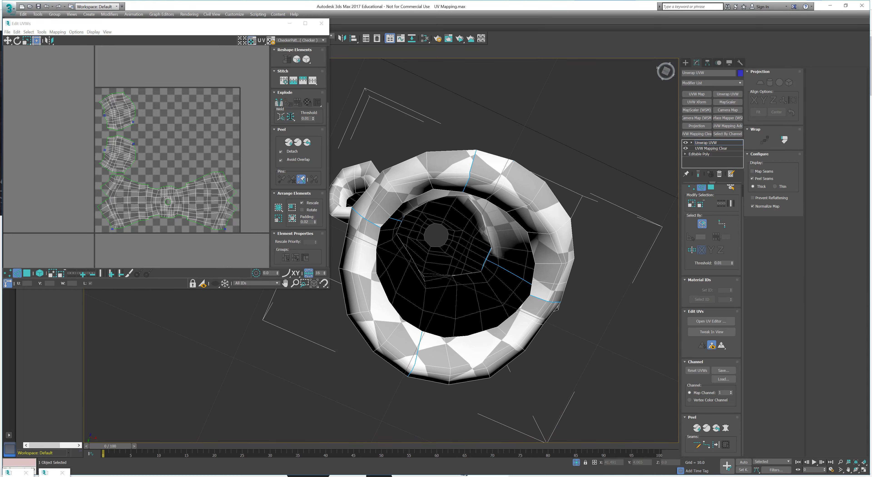
middle_click_drag(490, 205, 490, 243, "alt")
Step: Save the dress's UV layout as dressUV.uvw in the images folder, replacing the existing file
left_click_drag(243, 27, 322, 57)
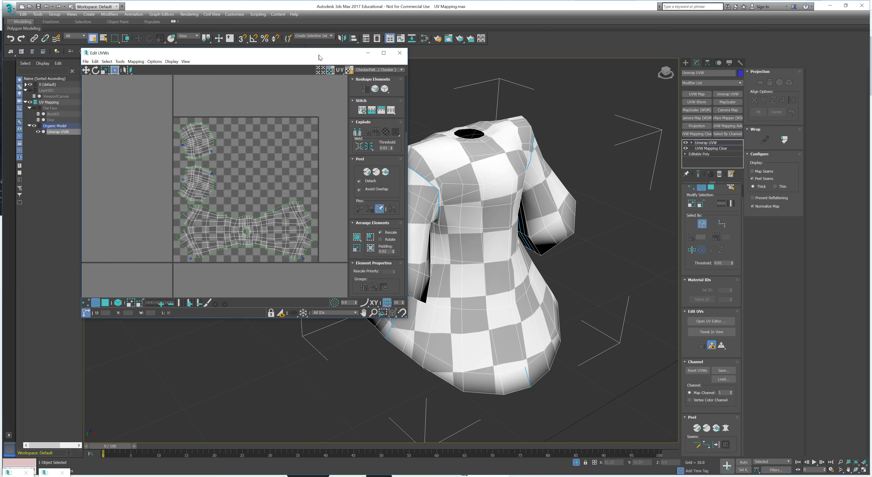
left_click(722, 372)
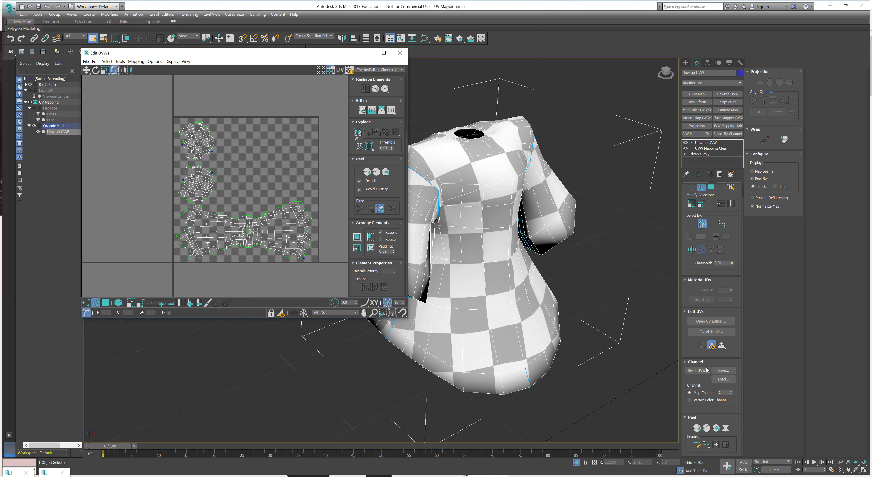
left_click(86, 61)
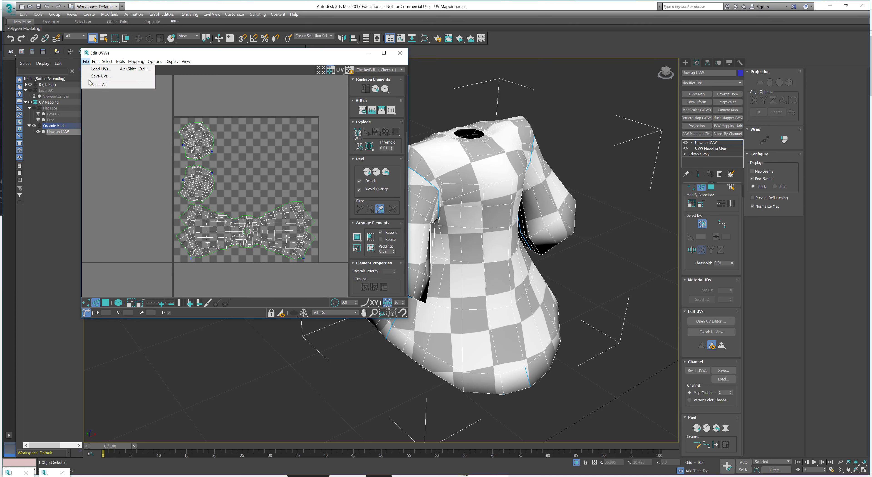
left_click(101, 76)
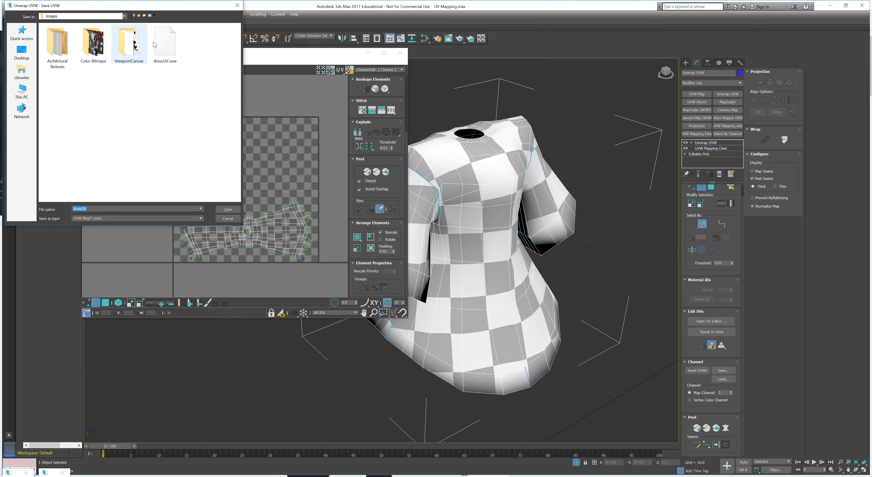
left_click(227, 210)
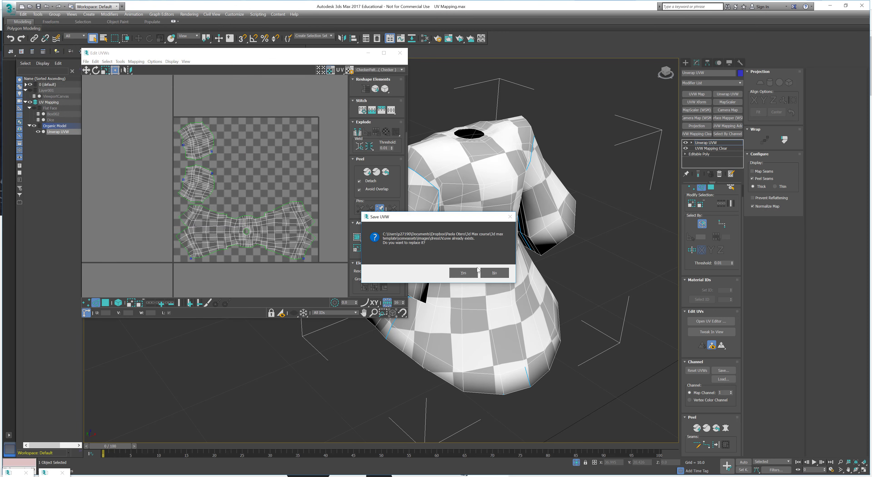
left_click(475, 273)
Step: Delete the Unwrap UVW modifier from the dress and add a fresh Unwrap UVW modifier
middle_click_drag(538, 171, 543, 182)
right_click(711, 143)
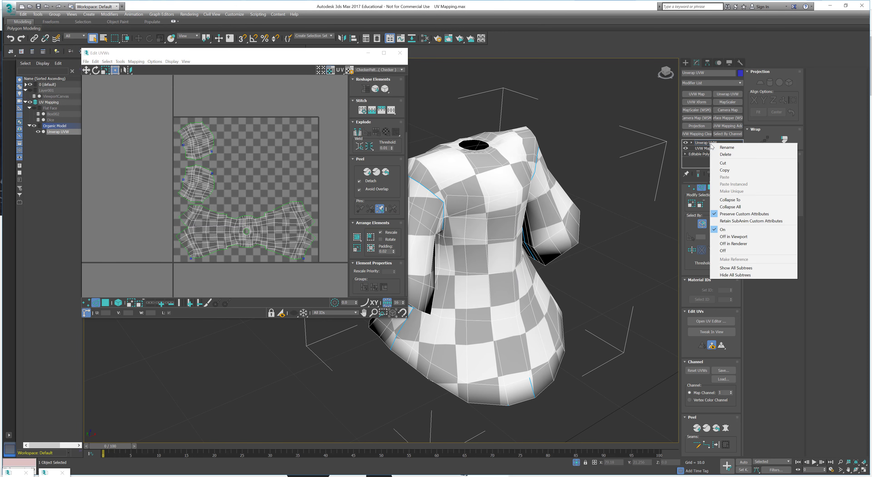
left_click(730, 154)
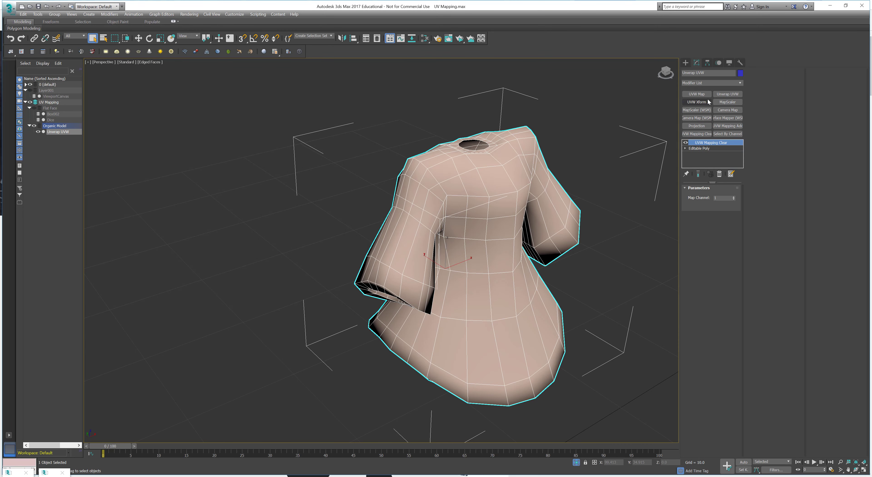
left_click(729, 94)
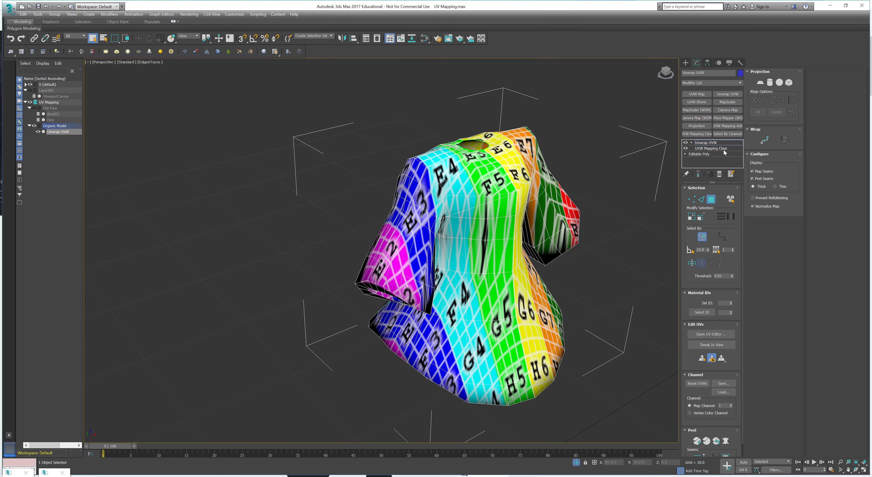
Step: Load the saved dressUV.uvw layout into the new Unwrap UVW modifier
left_click(721, 392)
left_click(159, 55)
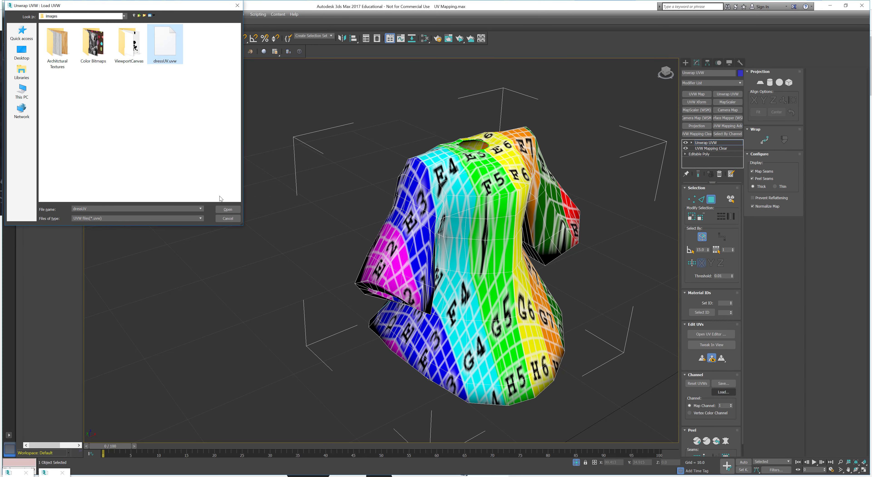
left_click(228, 209)
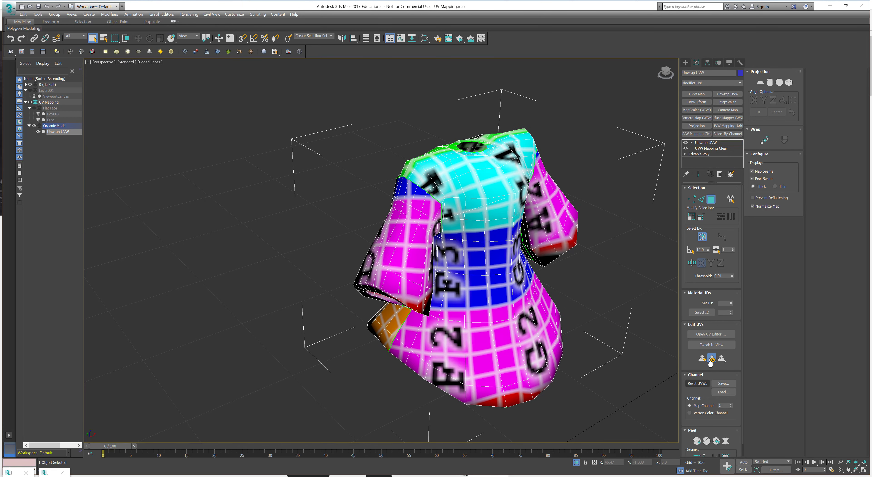
Step: Open the UV editor for the dress, move its window clear of the edge, and enlarge it to show the whole layout
left_click(711, 333)
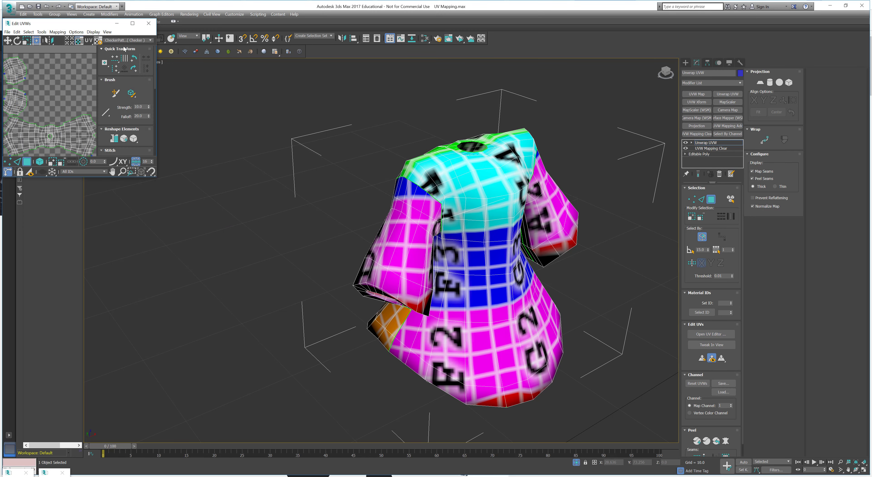
left_click_drag(64, 23, 92, 53)
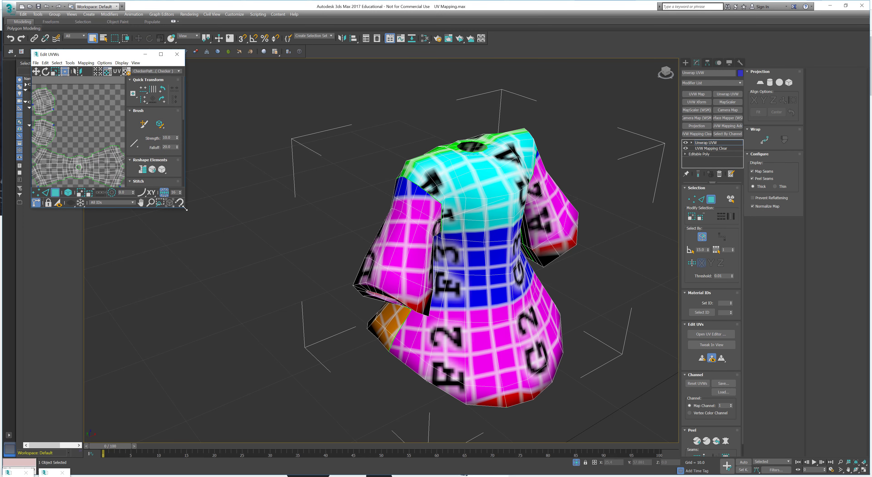
left_click_drag(185, 209, 307, 323)
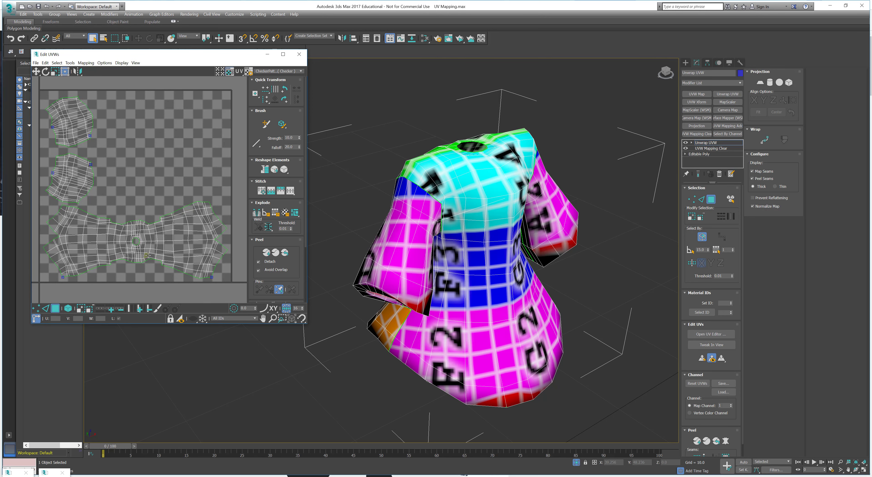
Step: Render the dress's UVW template at 1024 × 1024 with visible and seam edges
left_click(70, 63)
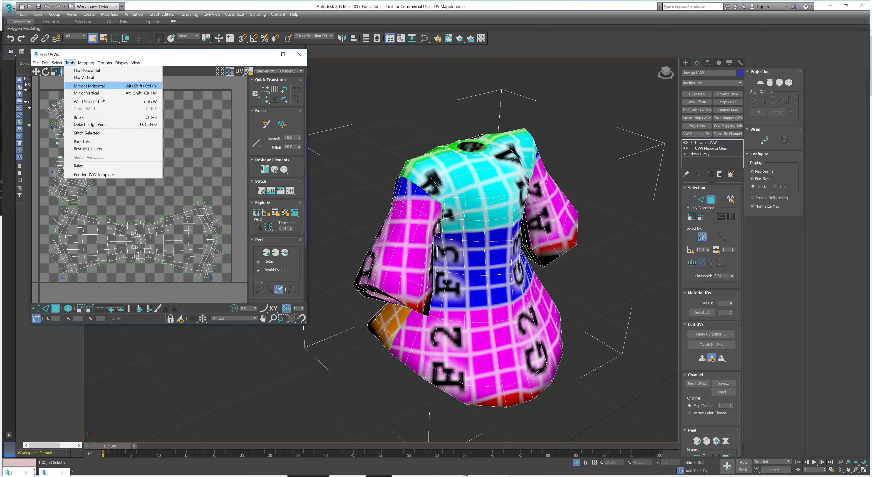
left_click(88, 175)
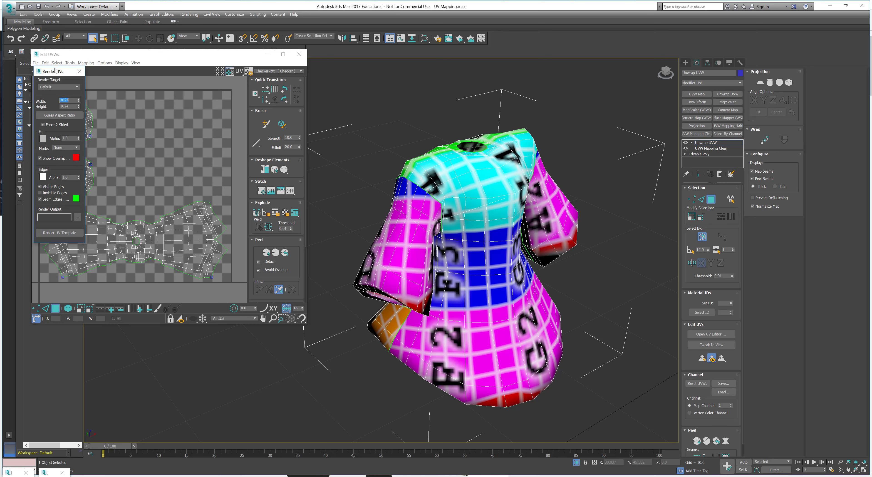
left_click_drag(56, 71, 368, 70)
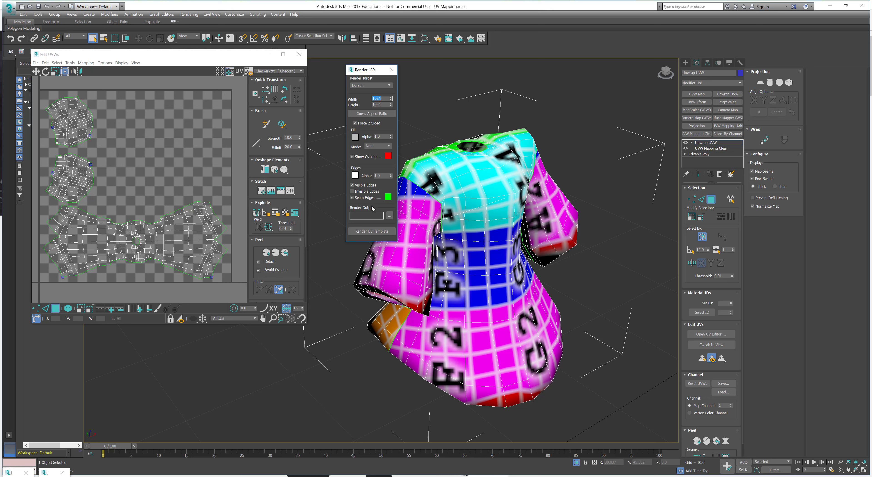
left_click(380, 233)
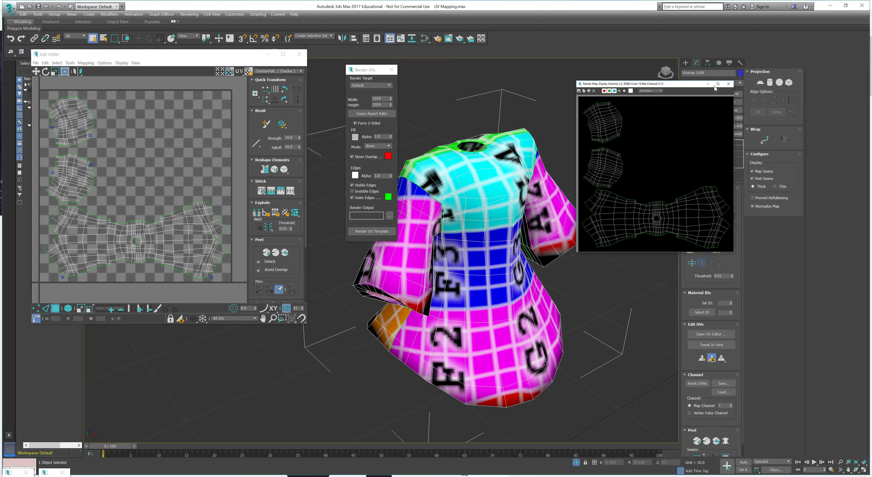
Step: Close the first rendered template, set the fill mode to Solid, and render the UVW template again
left_click(727, 84)
left_click(379, 147)
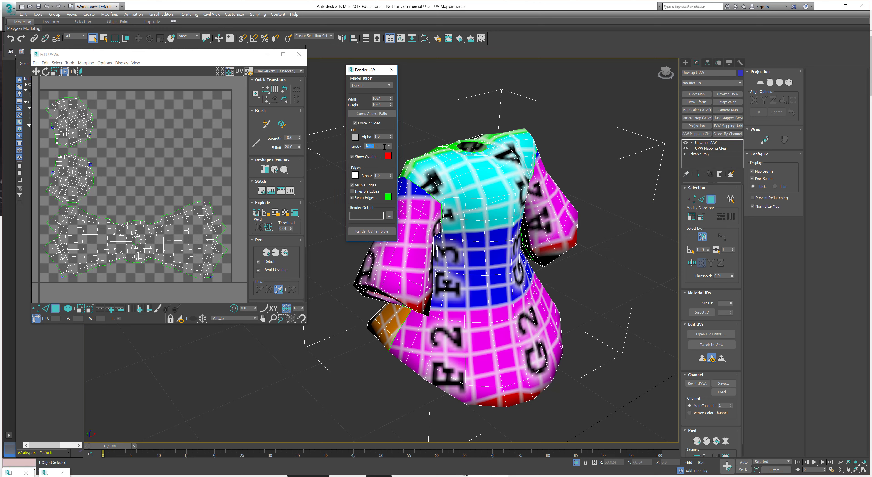
left_click(384, 147)
left_click(376, 158)
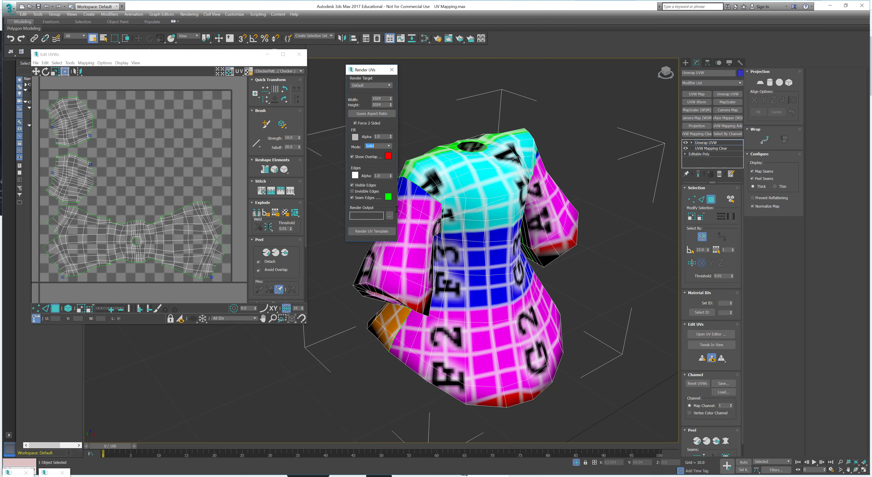
left_click(382, 232)
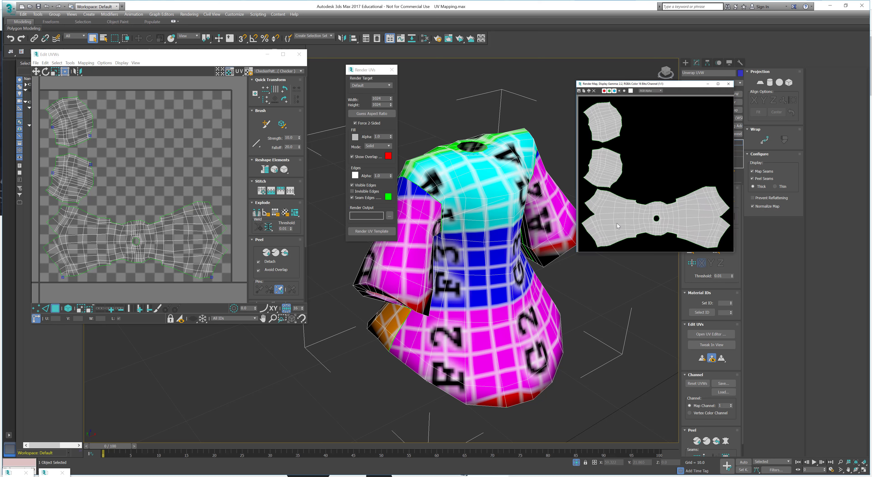
Step: Review the image formats available for saving the rendered UVW template, and leave the save dialog without saving
left_click(579, 90)
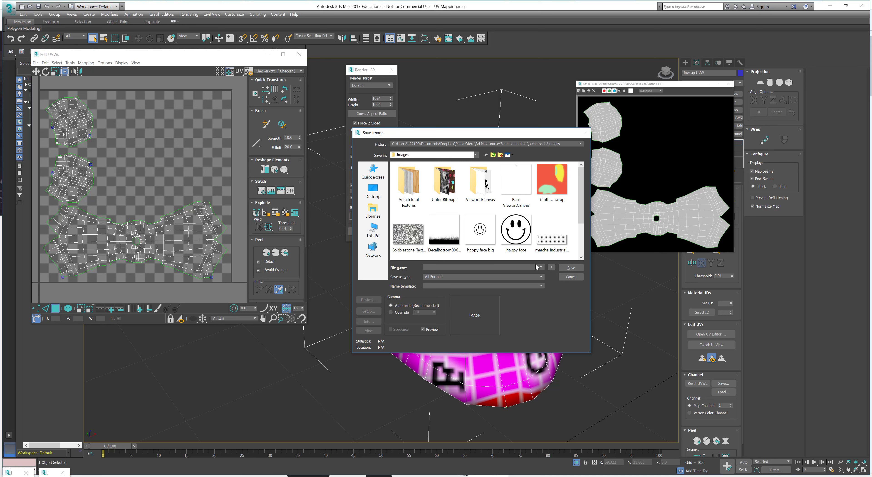
left_click(541, 268)
left_click(570, 278)
left_click(540, 277)
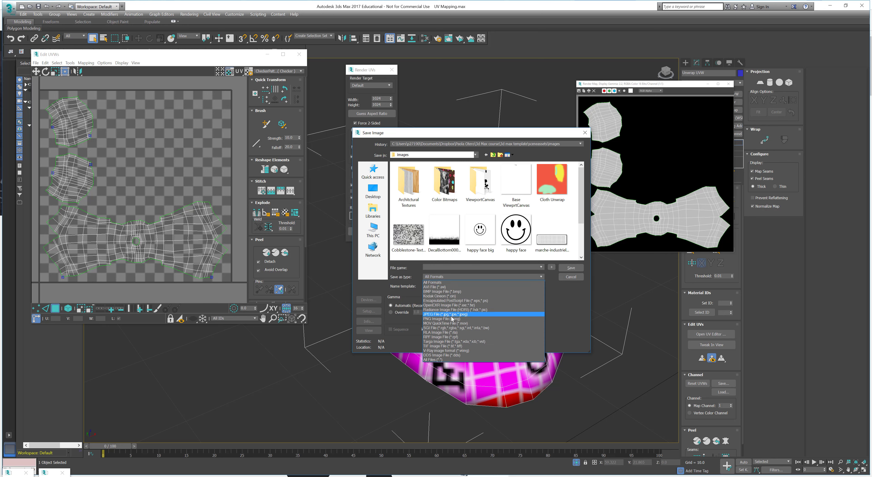
left_click(571, 292)
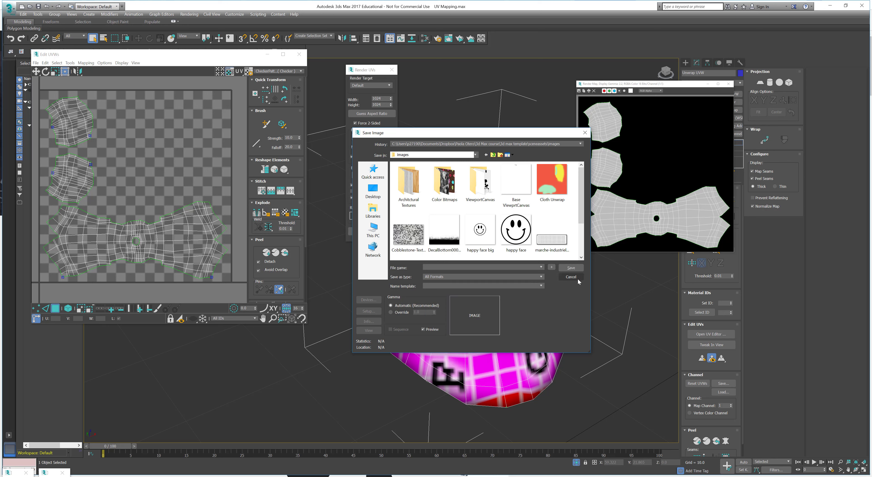
left_click(536, 199)
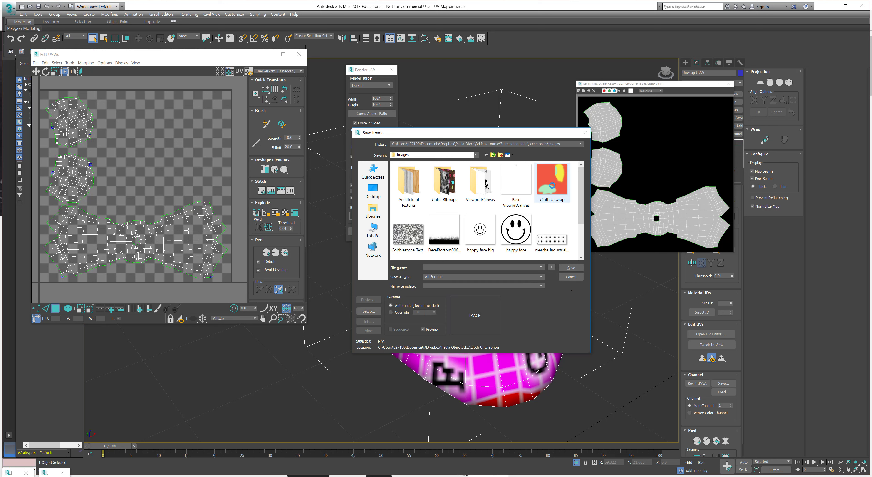
left_click(573, 277)
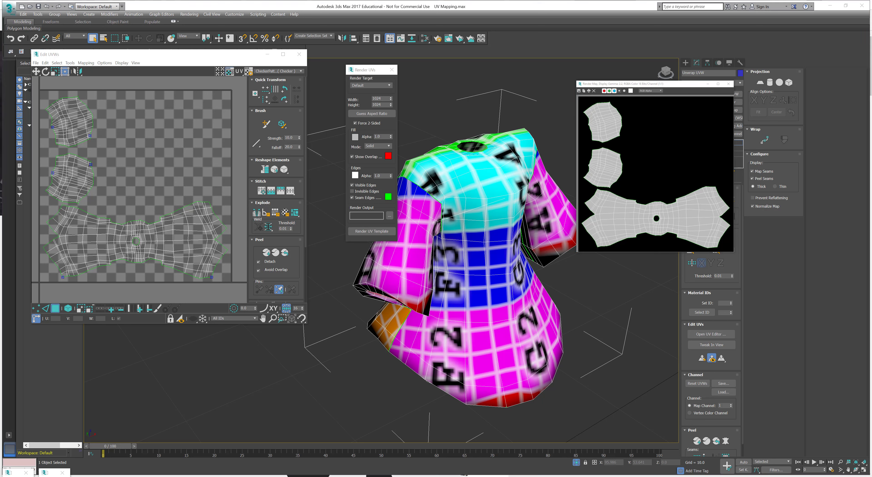
Step: Minimize the rendered template, move the UV editor window nearer the dress, and close the Render UVs dialog
left_click(708, 84)
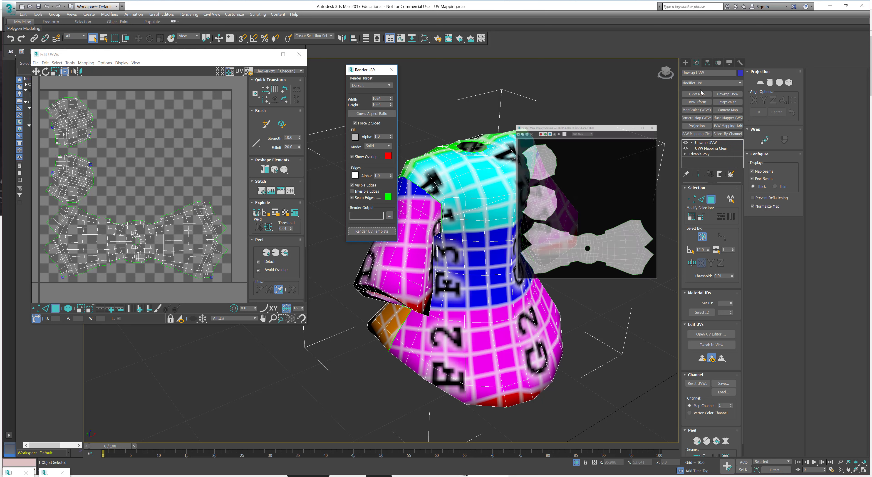
left_click(715, 385)
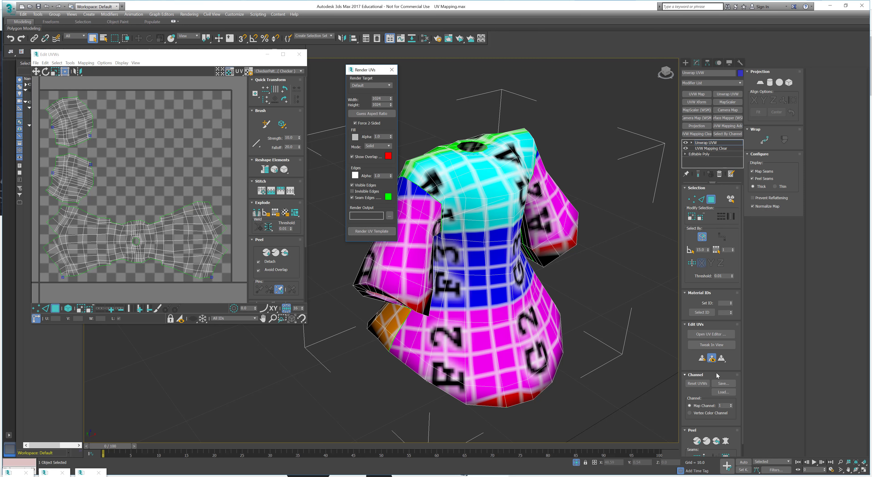
scroll(735, 335, "down", 1)
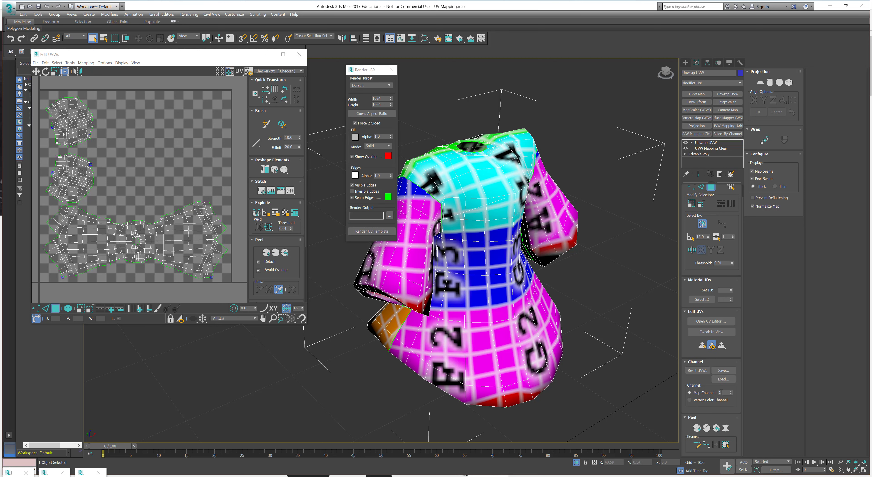
left_click_drag(260, 55, 336, 114)
left_click(391, 69)
Step: Examine the pinned vertices at the corners of the body and sleeve shells in the UV editor
scroll(194, 247, "up", 3)
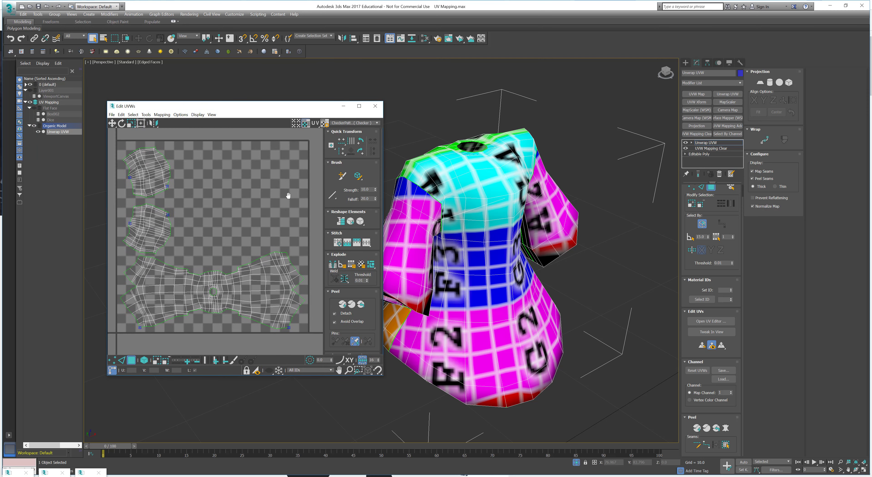
scroll(194, 247, "up", 2)
middle_click_drag(194, 247, 257, 161)
middle_click_drag(237, 214, 259, 126)
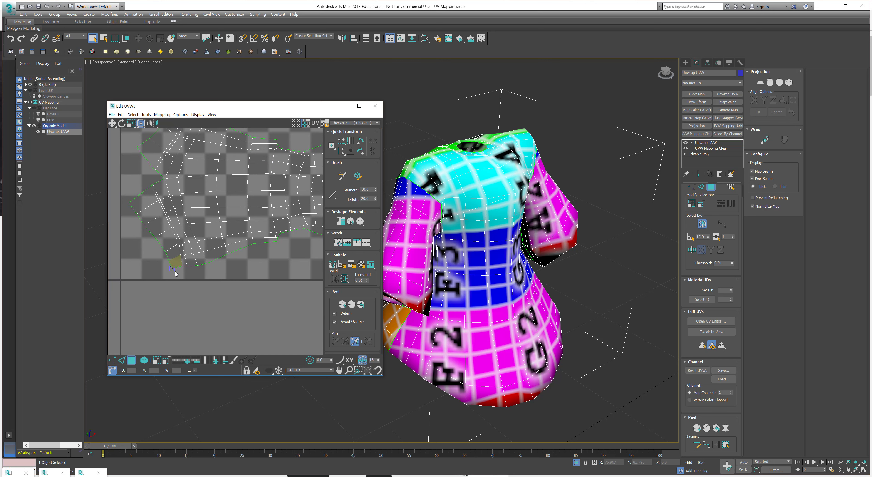
middle_click_drag(253, 289, 257, 285)
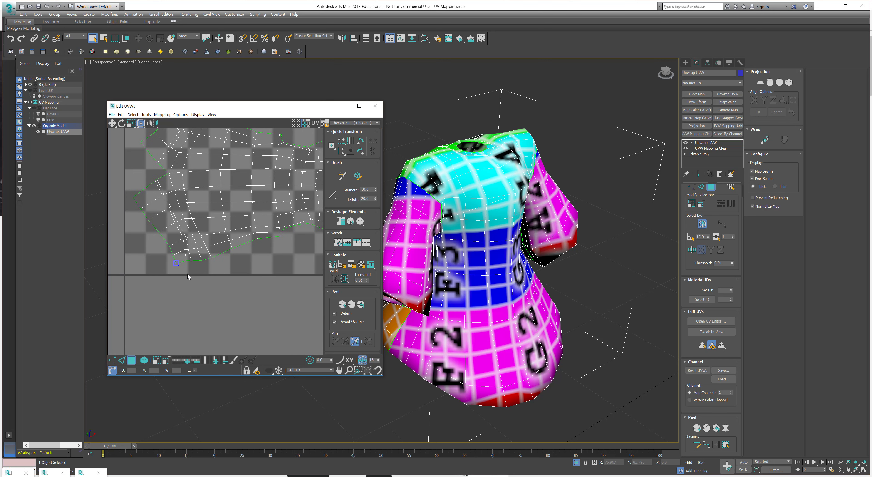
scroll(209, 225, "down", 2)
middle_click_drag(258, 220, 204, 250)
scroll(219, 235, "down", 1)
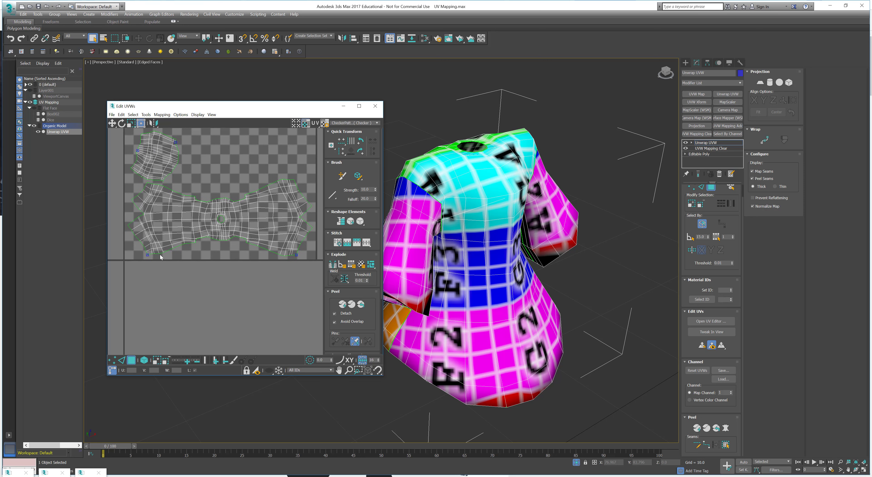
middle_click_drag(172, 150, 204, 161)
scroll(366, 318, "down", 3)
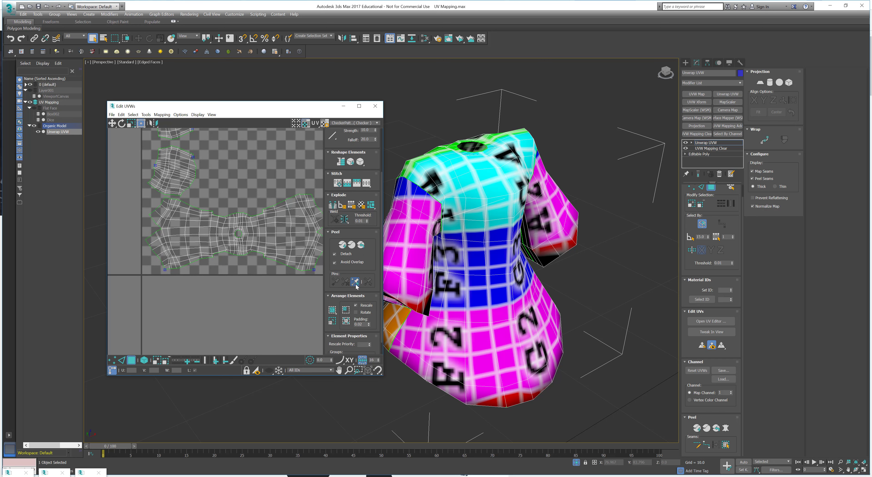
Step: Select the UV vertices along the lower-left end of the large body shell and pin them
left_click_drag(185, 284, 157, 271)
left_click(112, 359)
middle_click_drag(162, 270, 176, 261)
scroll(176, 261, "up", 3)
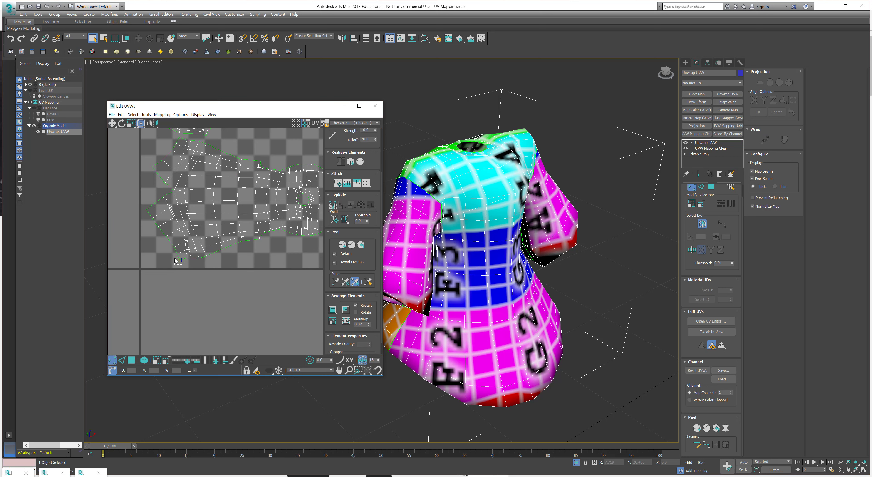
left_click_drag(175, 259, 176, 258)
left_click(335, 281)
left_click_drag(184, 267, 143, 207)
left_click_drag(179, 254, 179, 253, "ctrl")
left_click(335, 280)
left_click(255, 259)
left_click(682, 427)
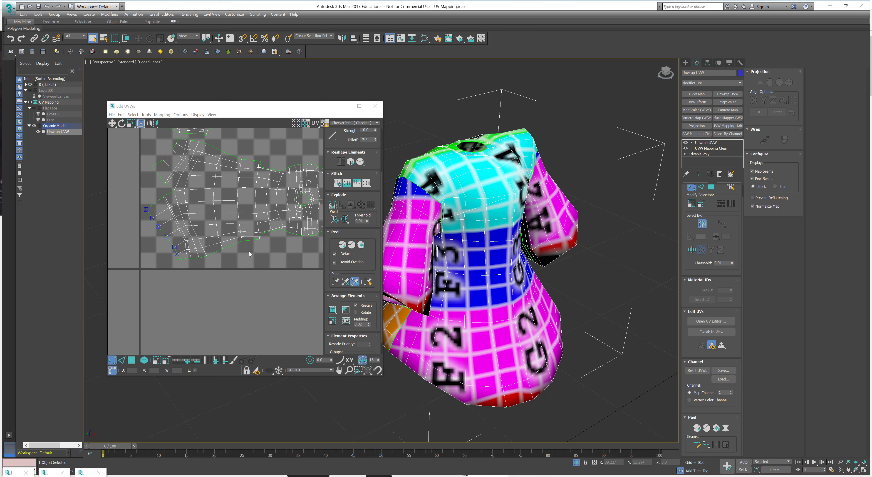
Step: Select the border edges on the side of the lower sleeve shell that join the body's armhole
middle_click_drag(281, 239, 237, 201)
scroll(240, 232, "down", 2)
middle_click_drag(237, 278, 239, 212)
left_click(353, 283)
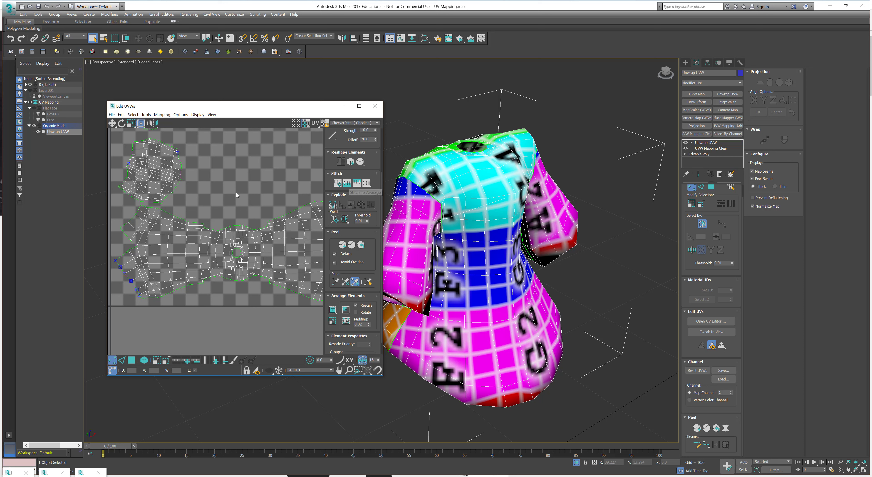
middle_click_drag(180, 164, 205, 172)
left_click(211, 167)
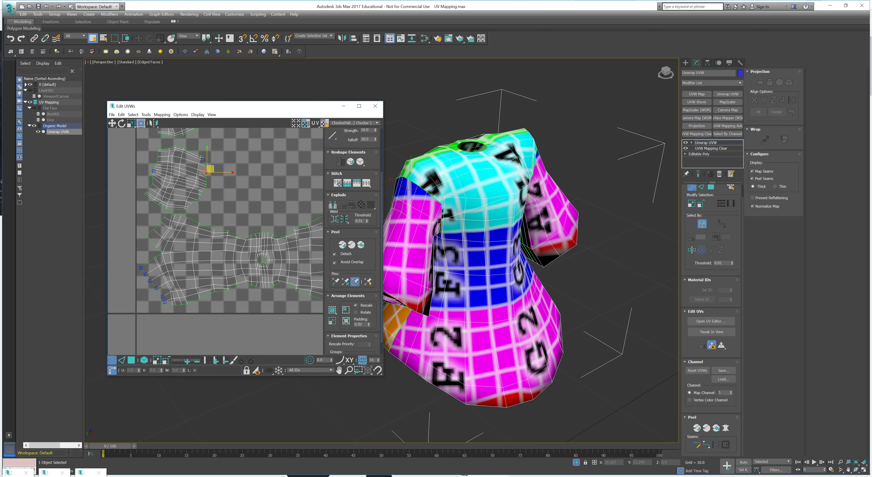
key("2")
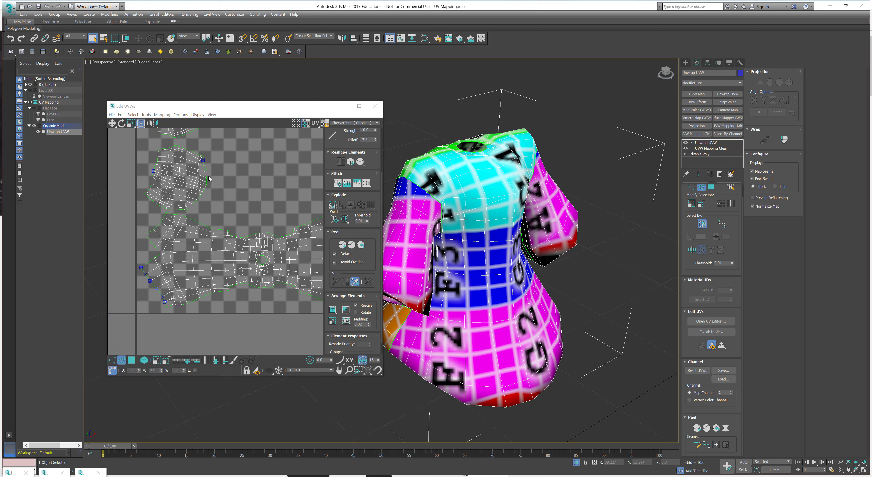
double_click(206, 175)
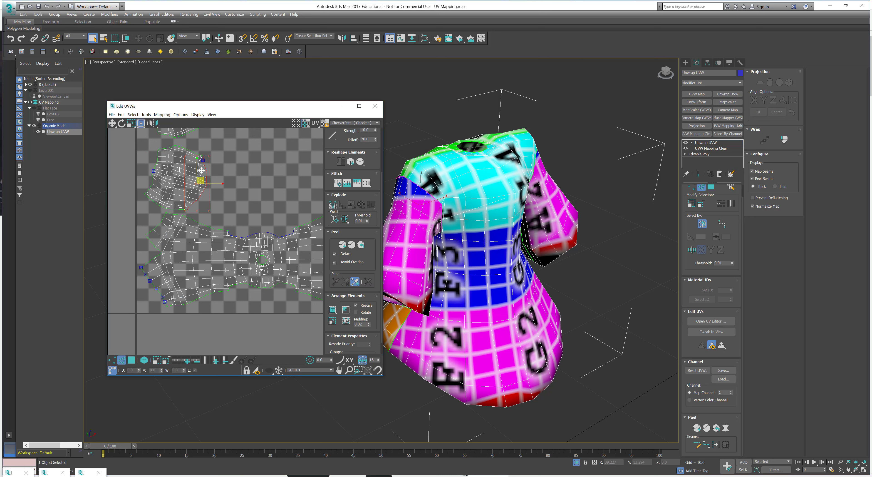
Step: Try stitching the selected sleeve edges to the body shell with the average, target and source options, undoing each attempt
left_click(347, 183)
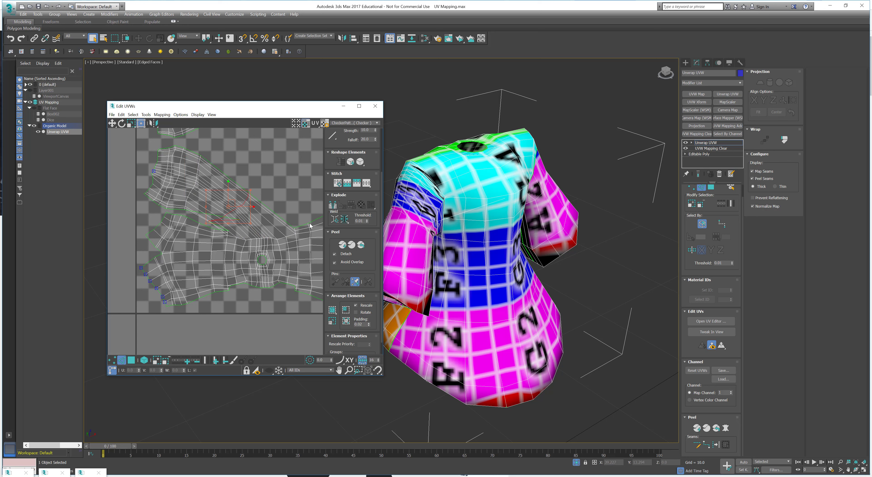
key("ctrl+z")
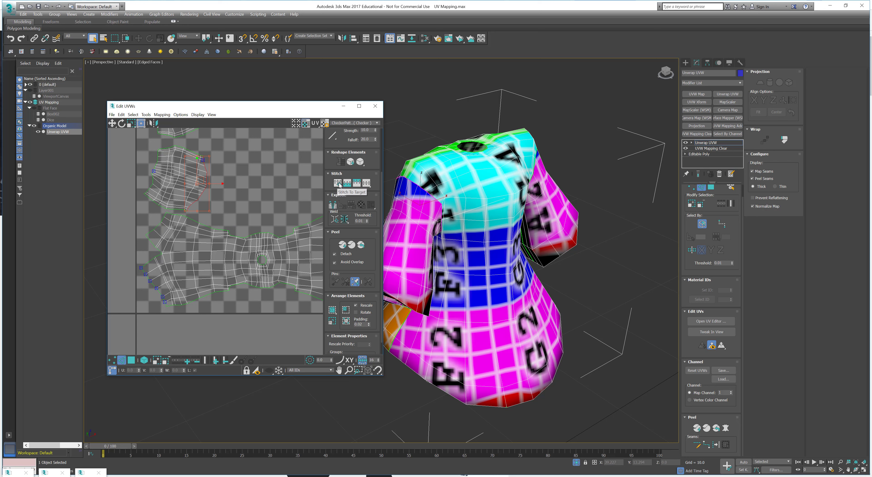
left_click(339, 184)
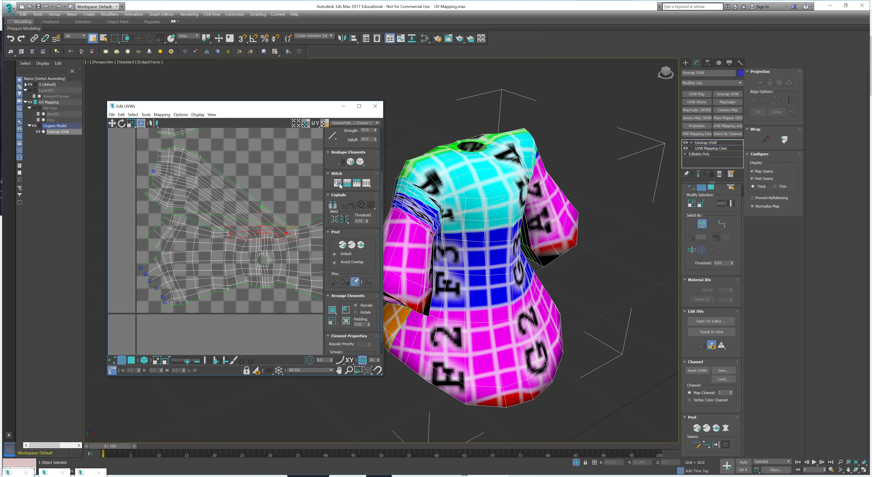
key("ctrl+z")
left_click(356, 187)
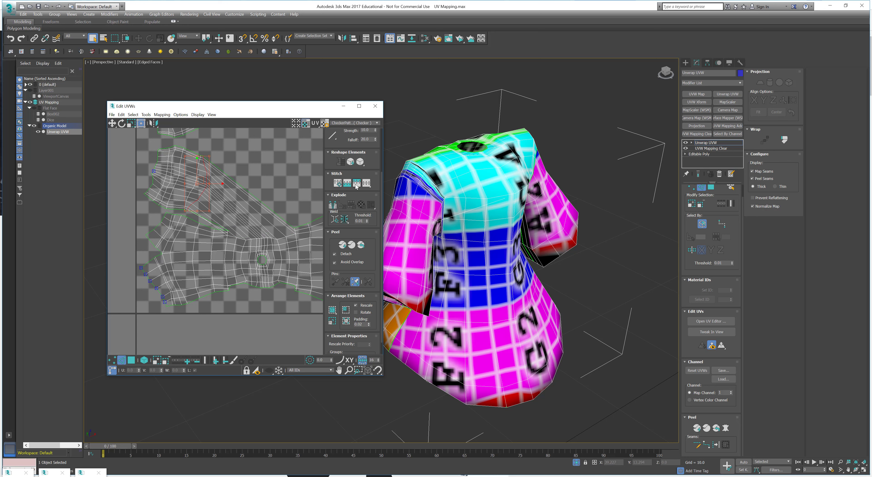
key("ctrl+z")
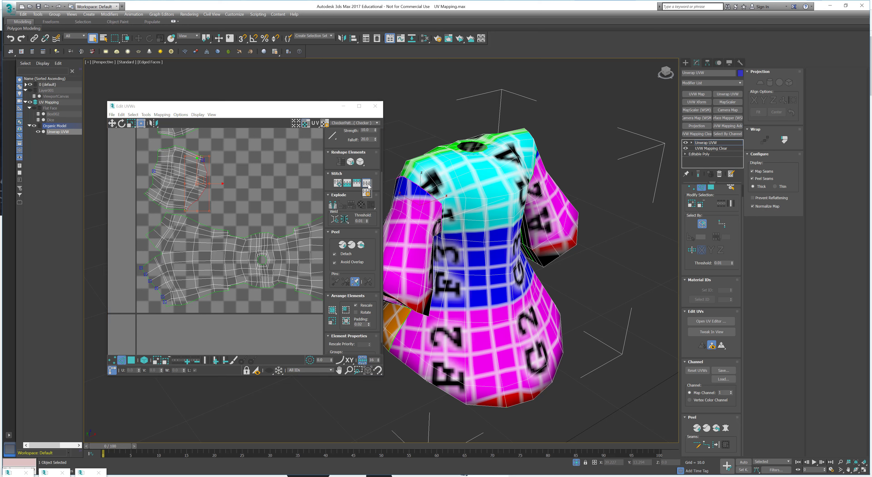
Step: Try a custom stitch of the sleeve edges with Align Clusters, Scale Clusters and bias 0.5, and undo it
left_click(367, 183)
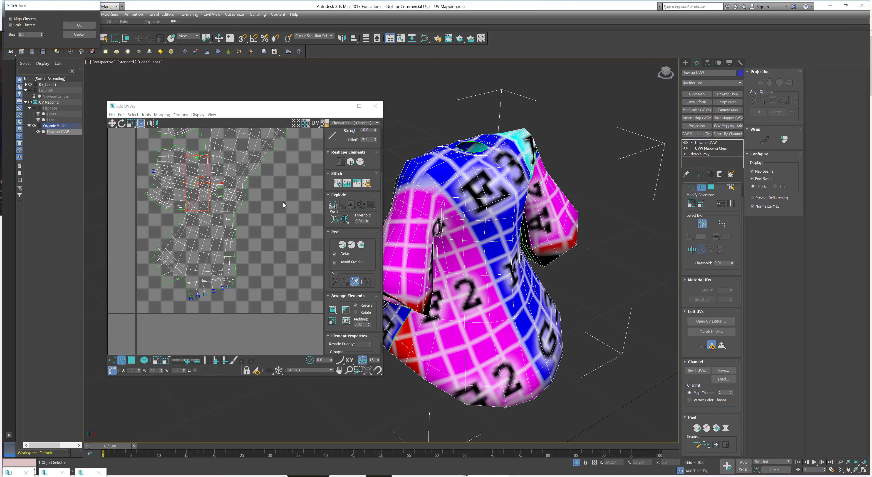
left_click_drag(53, 7, 166, 78)
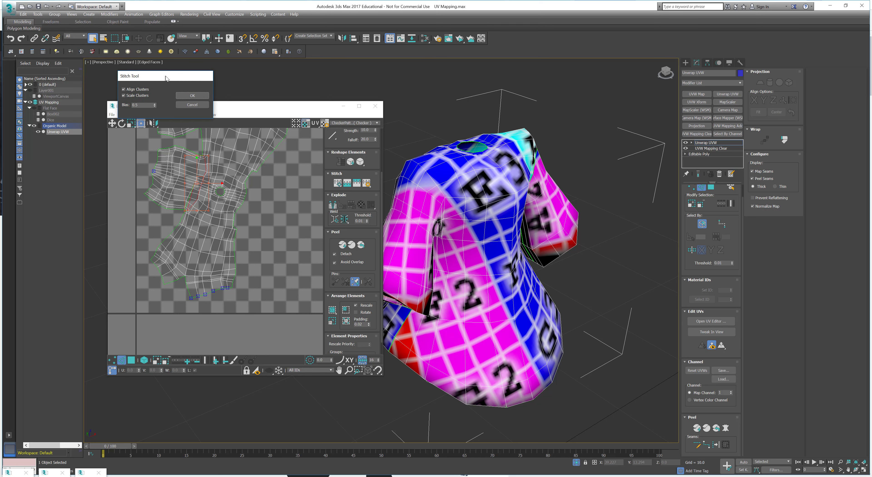
left_click(193, 96)
scroll(244, 185, "up", 5)
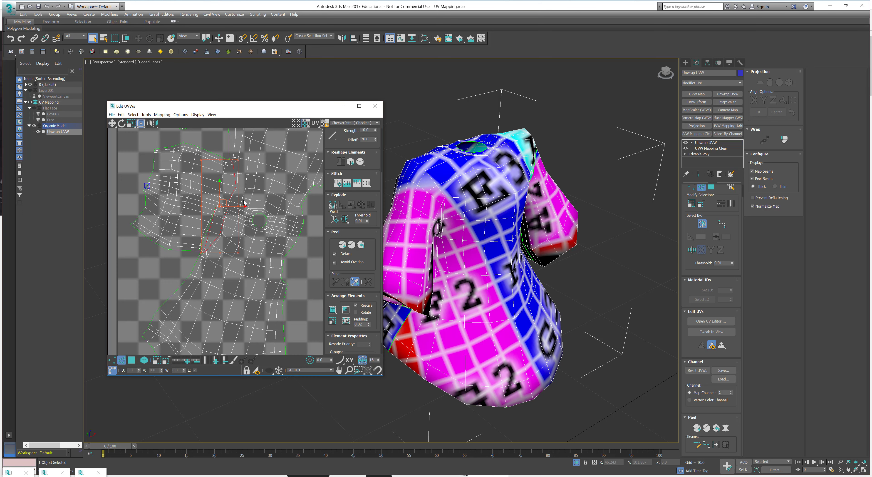
scroll(235, 192, "down", 1)
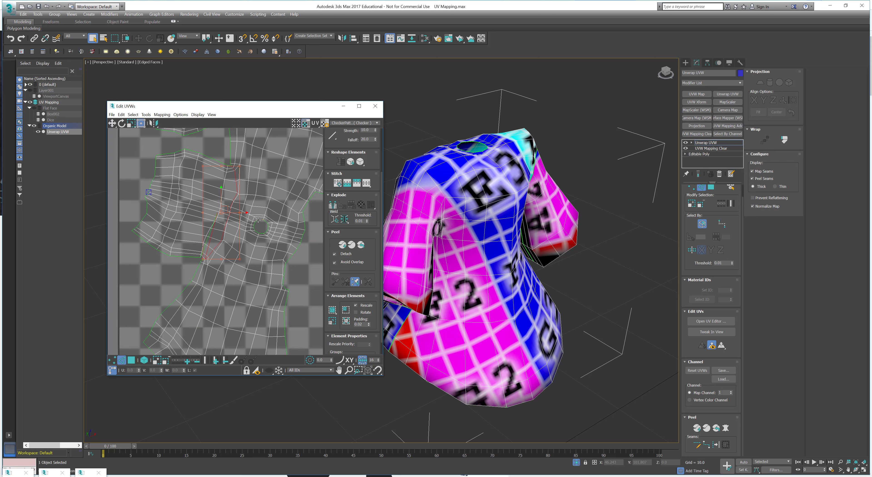
key("ctrl+z")
scroll(259, 218, "down", 2)
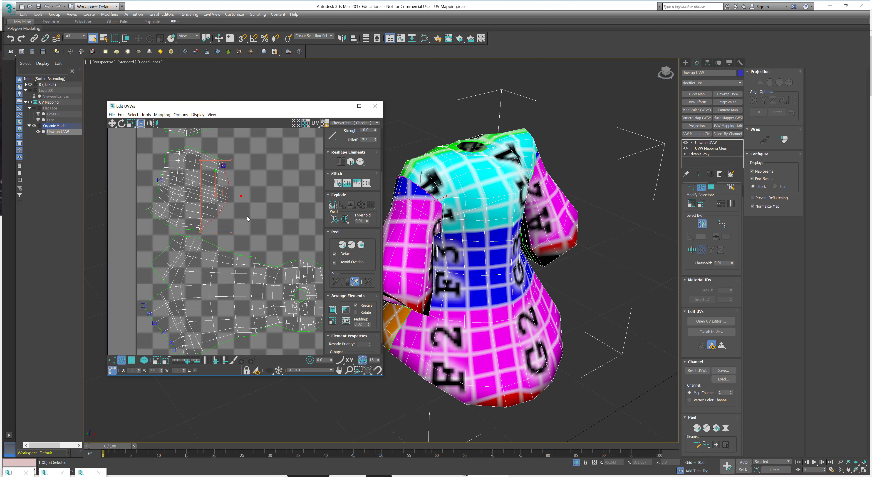